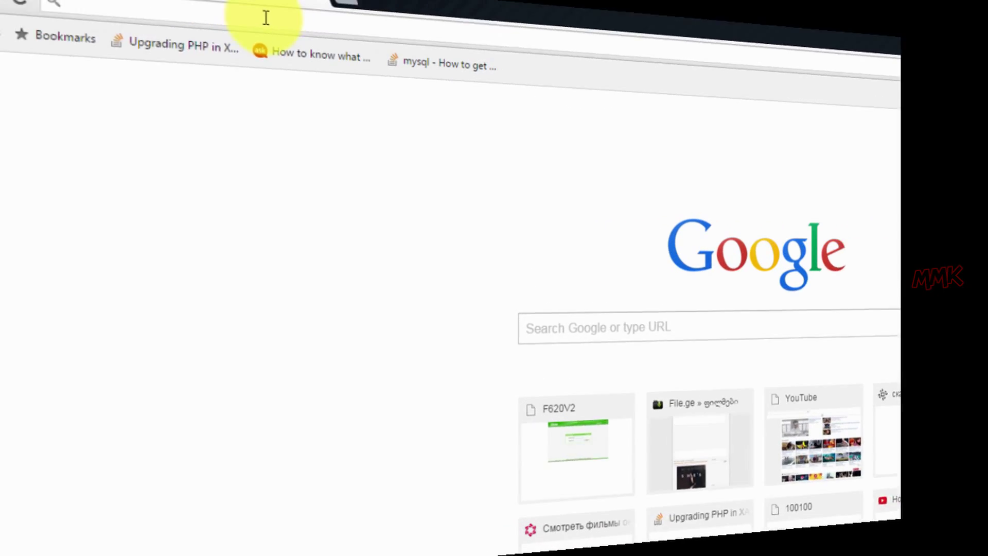
Load localhost/test.com and browse the Mystile store homepage, including its Download and Video Tutorials menus.
{"action": "left_click", "coordinate": [273, 33]}
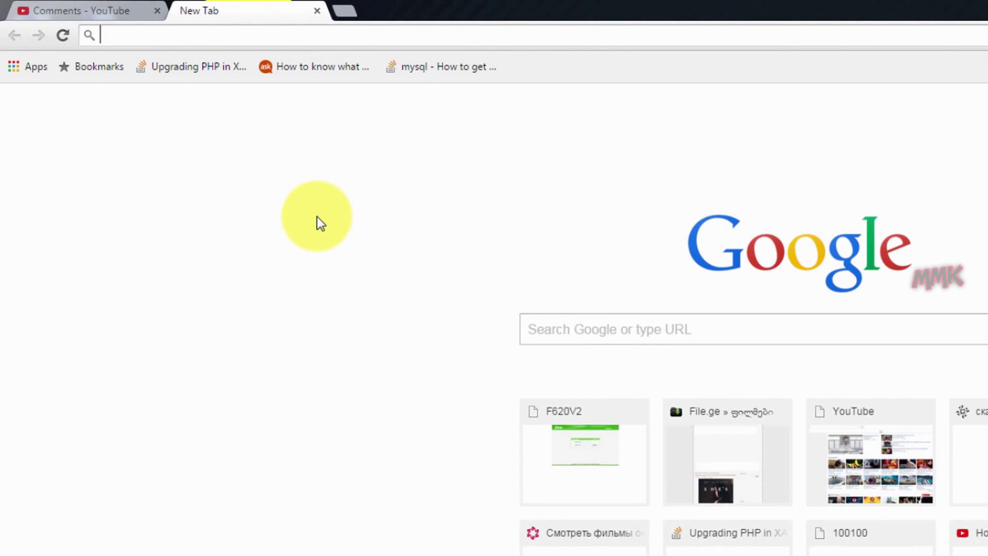
{"action": "type", "text": "localhost/test.com"}
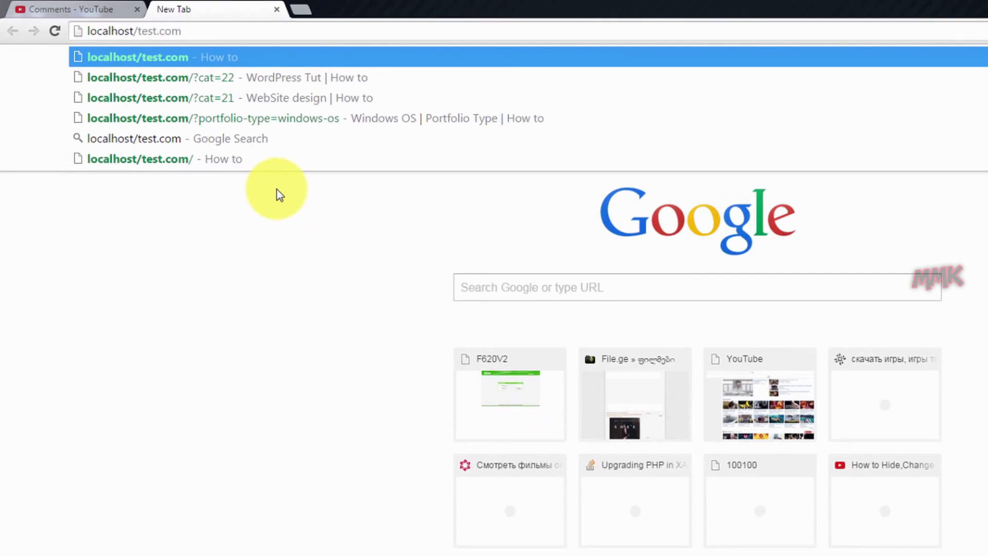
{"action": "key", "text": "Return"}
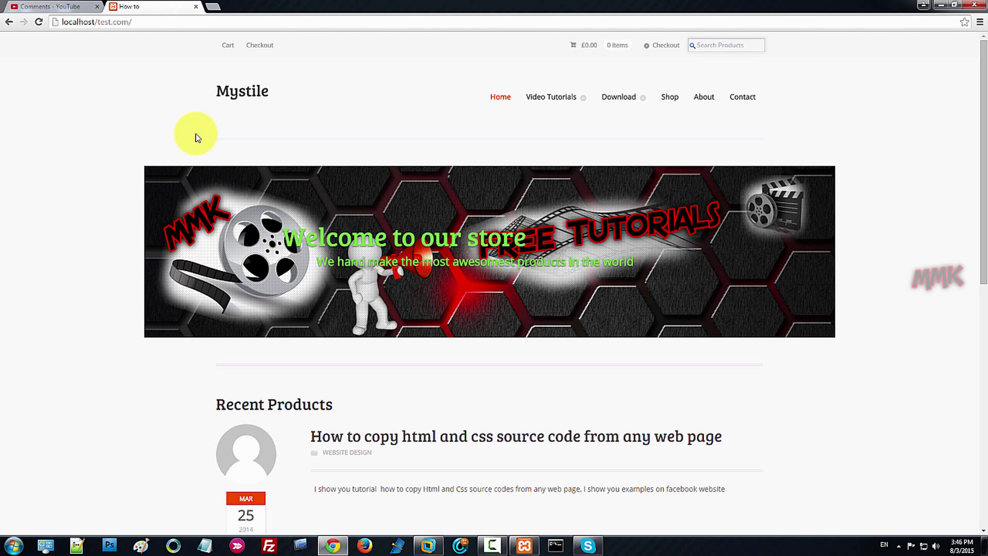
{"action": "scroll", "coordinate": [209, 232], "scroll_direction": "down", "scroll_amount": 10}
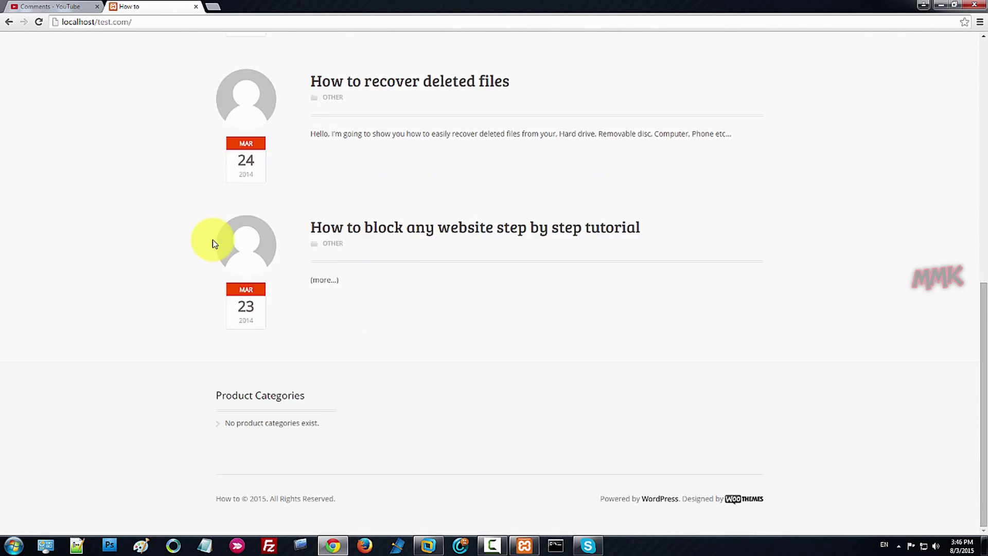
{"action": "scroll", "coordinate": [213, 234], "scroll_direction": "up", "scroll_amount": 8}
{"action": "scroll", "coordinate": [214, 234], "scroll_direction": "up", "scroll_amount": 2}
{"action": "mouse_move", "coordinate": [608, 102]}
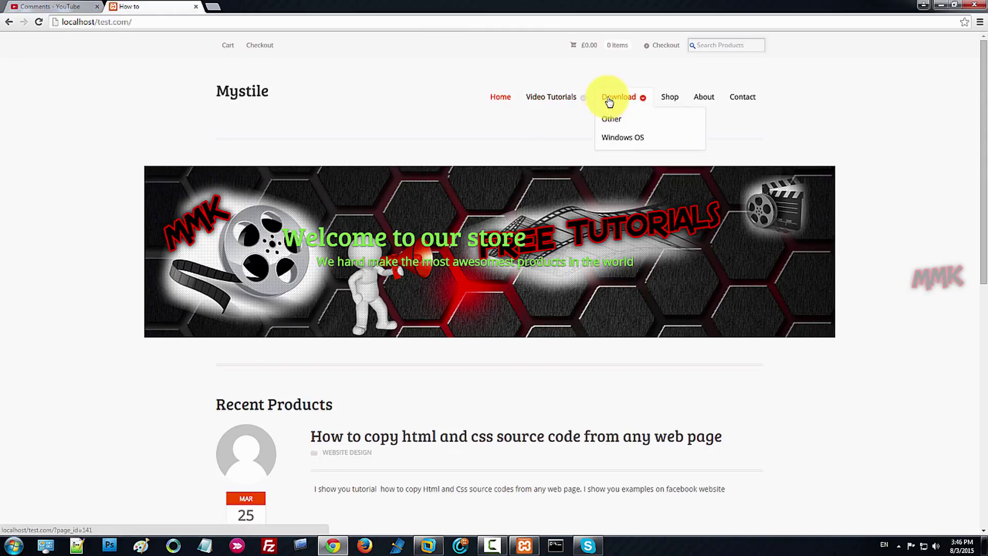
{"action": "mouse_move", "coordinate": [563, 101]}
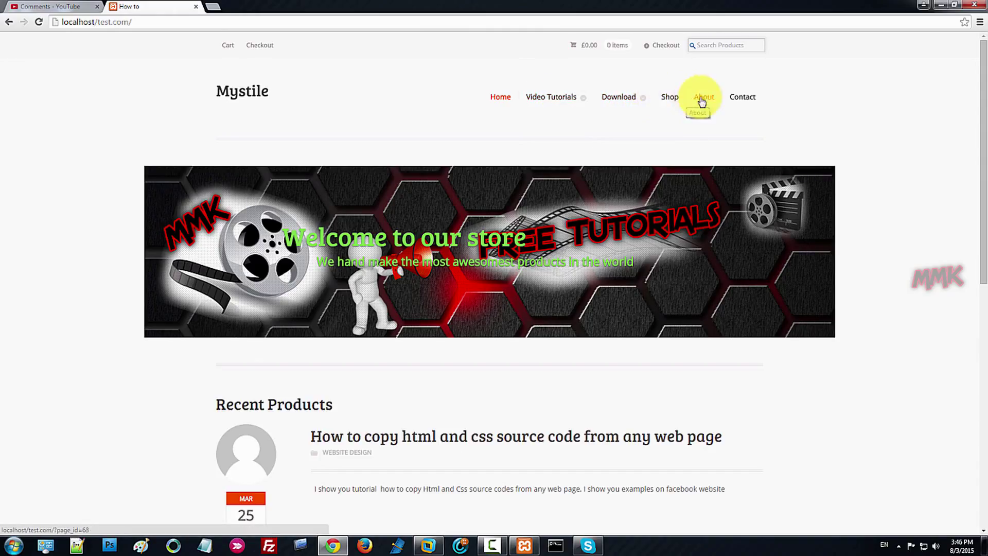
{"action": "left_click", "coordinate": [179, 22]}
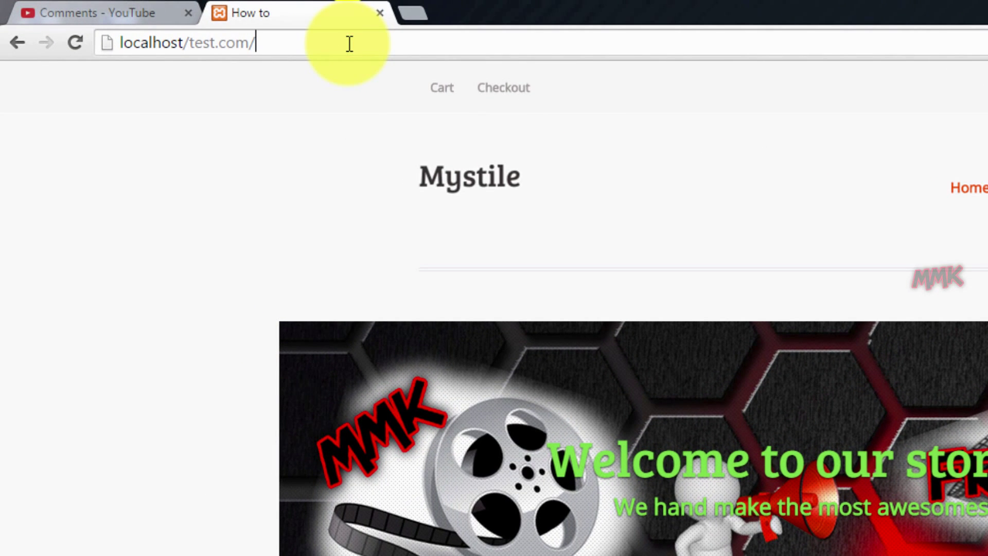
Go to localhost/test.com/wp-admin and log in to the WordPress dashboard.
{"action": "type", "text": "wp-admin"}
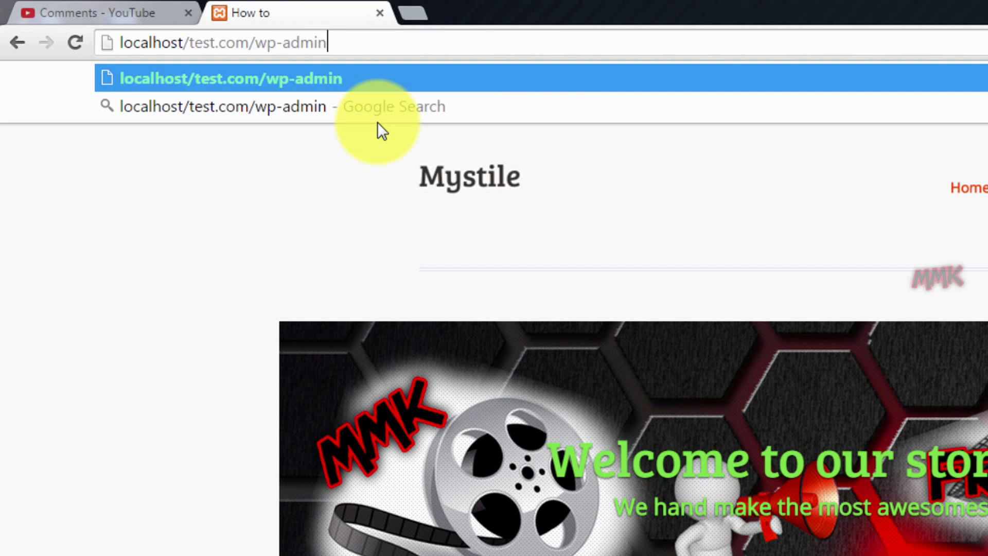
{"action": "key", "text": "Return"}
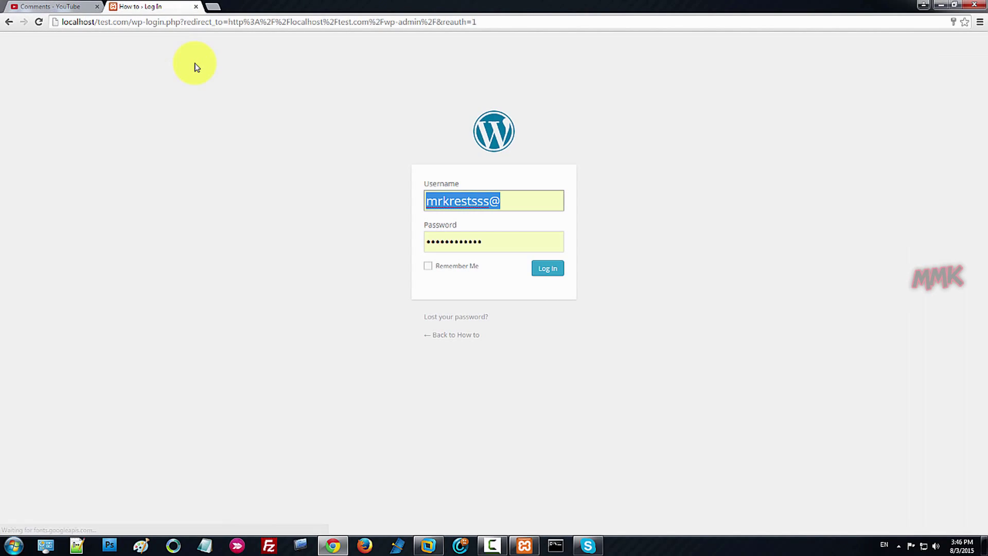
{"action": "left_click", "coordinate": [538, 268]}
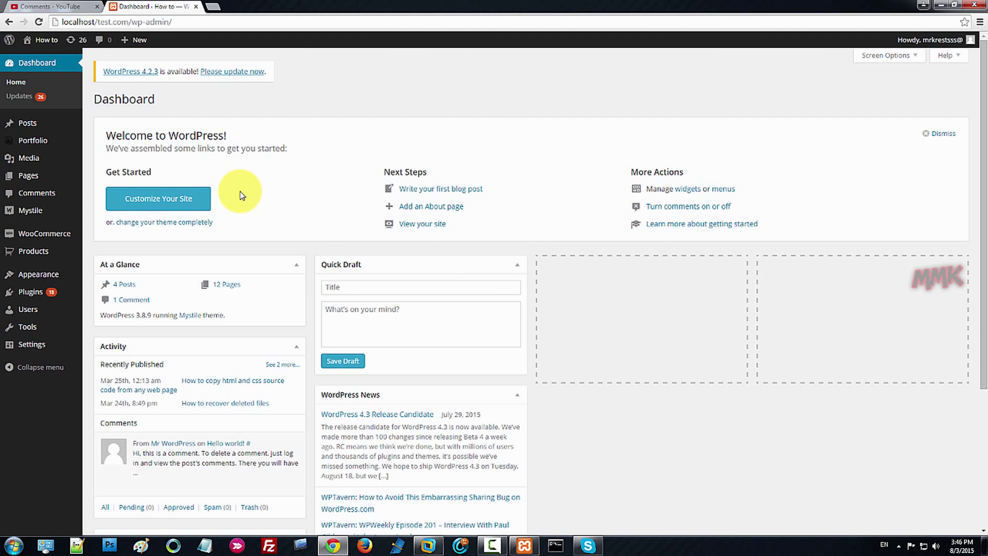
{"action": "scroll", "coordinate": [245, 206], "scroll_direction": "down", "scroll_amount": 3}
{"action": "scroll", "coordinate": [246, 209], "scroll_direction": "up", "scroll_amount": 4}
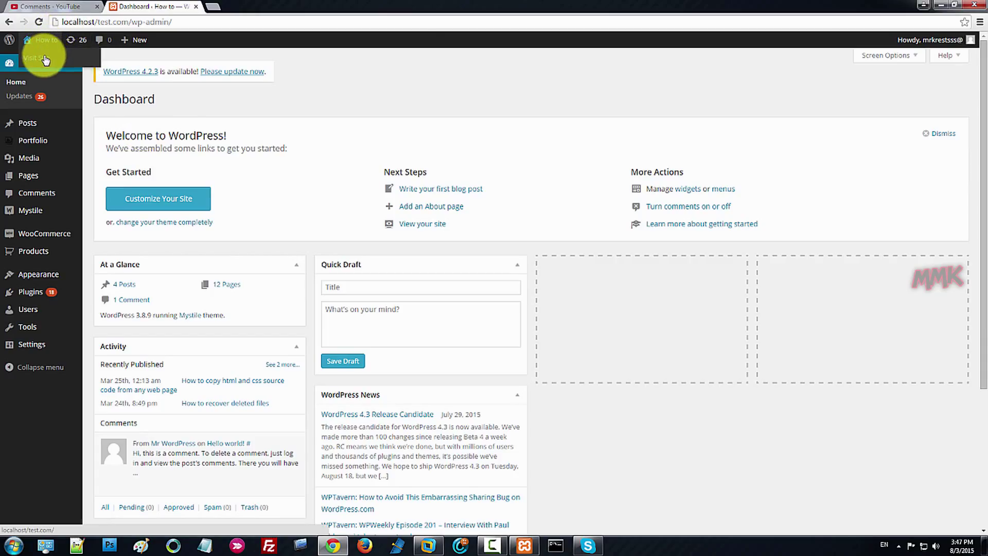
Open the site's home page in a new tab and switch to it.
{"action": "right_click", "coordinate": [46, 60]}
{"action": "left_click", "coordinate": [52, 63]}
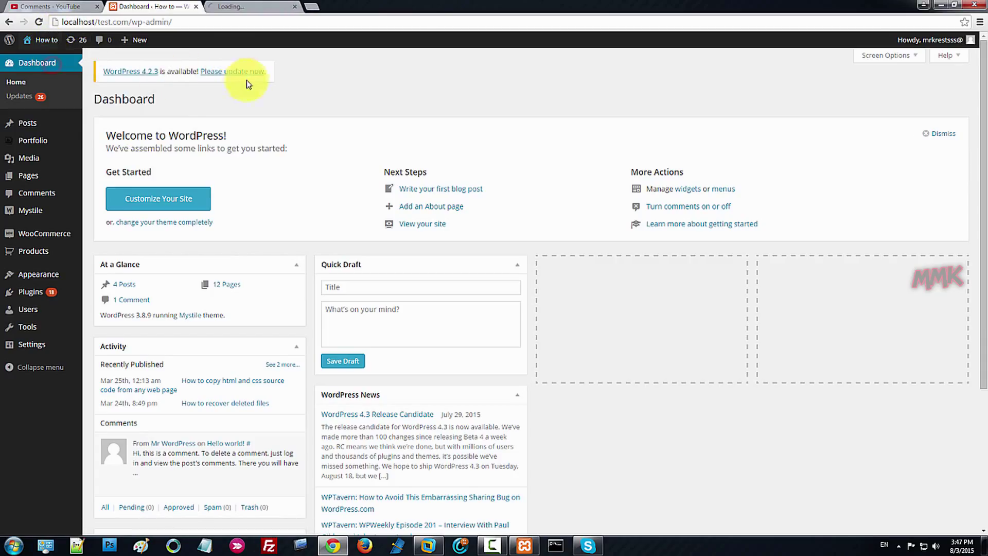
{"action": "left_click", "coordinate": [241, 6]}
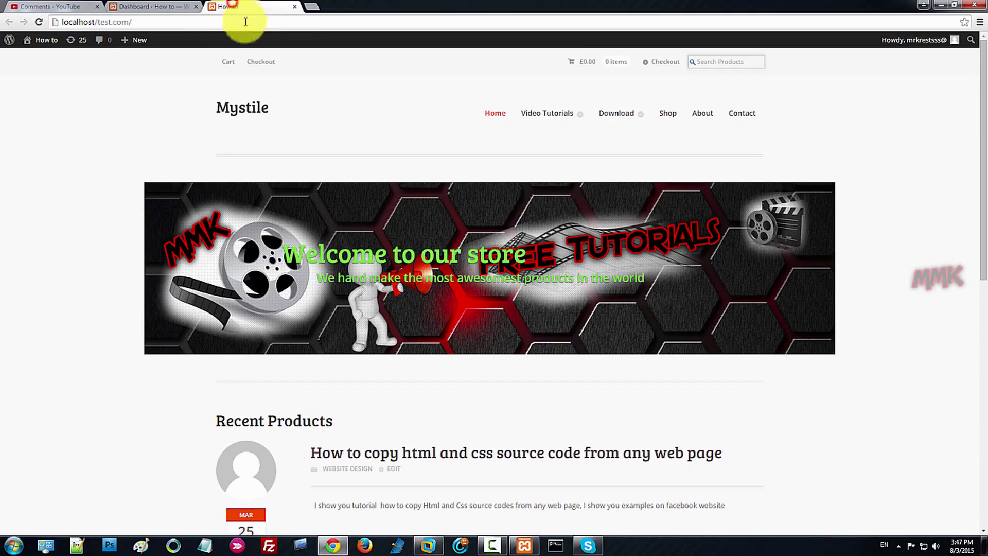
Browse from Computer to the C:\xampp\htdocs folder in Explorer.
{"action": "left_click", "coordinate": [940, 5]}
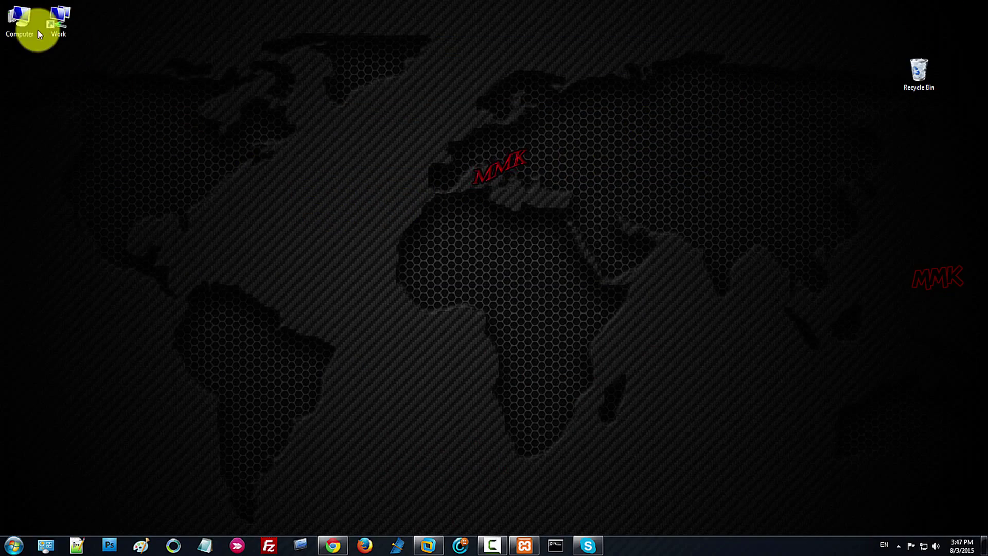
{"action": "double_click", "coordinate": [21, 26]}
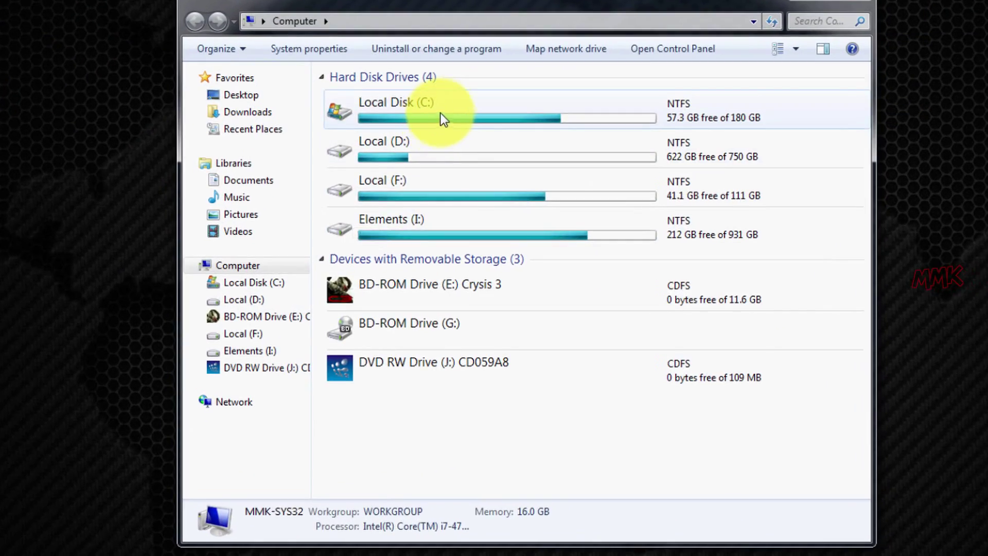
{"action": "left_click", "coordinate": [413, 159]}
{"action": "double_click", "coordinate": [443, 111]}
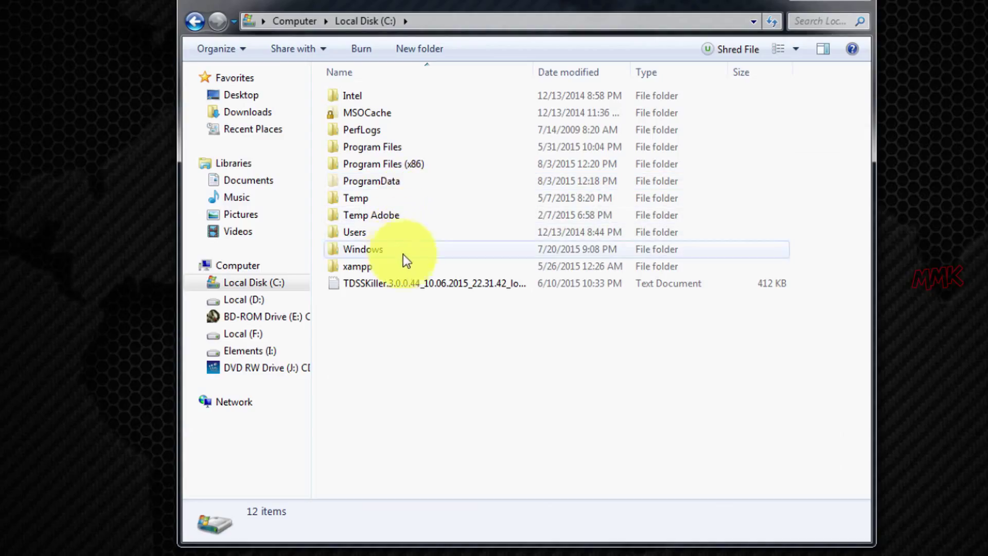
{"action": "double_click", "coordinate": [403, 268]}
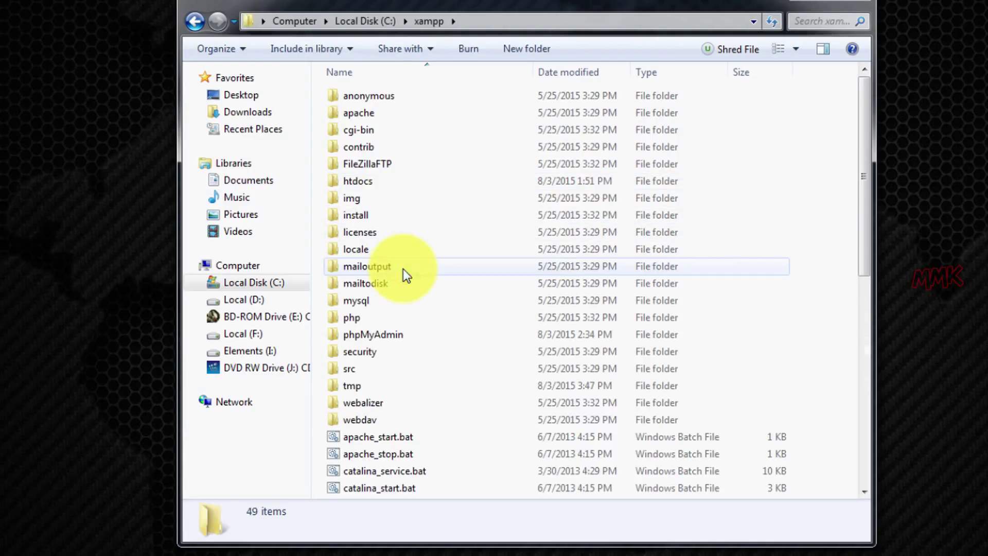
{"action": "double_click", "coordinate": [403, 182]}
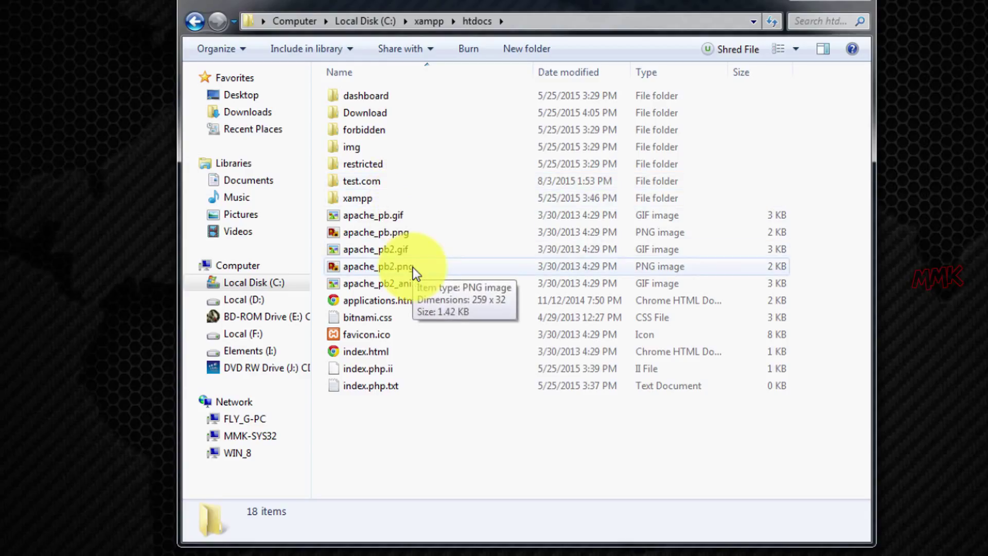
Look inside the test.com site folder, then copy it from htdocs.
{"action": "double_click", "coordinate": [390, 180]}
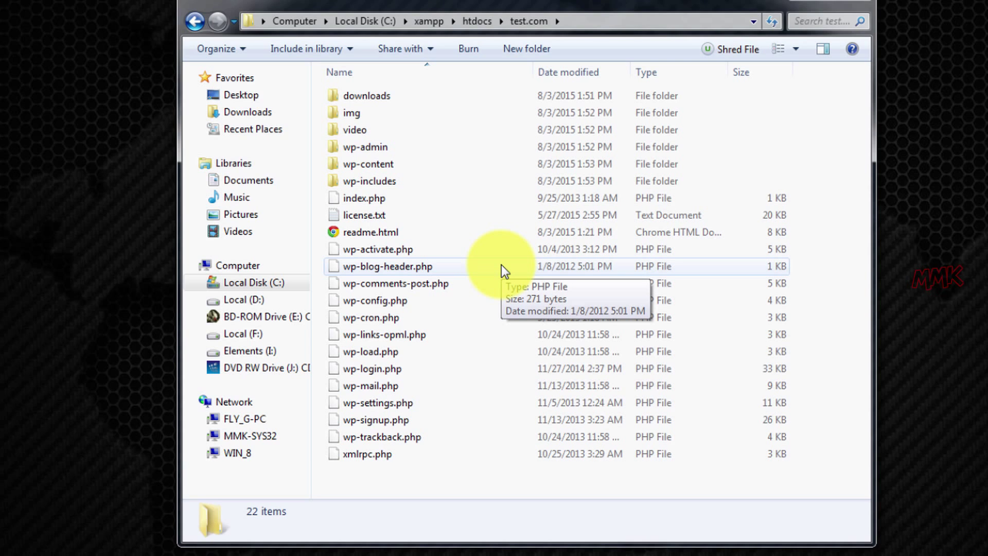
{"action": "left_click", "coordinate": [195, 23]}
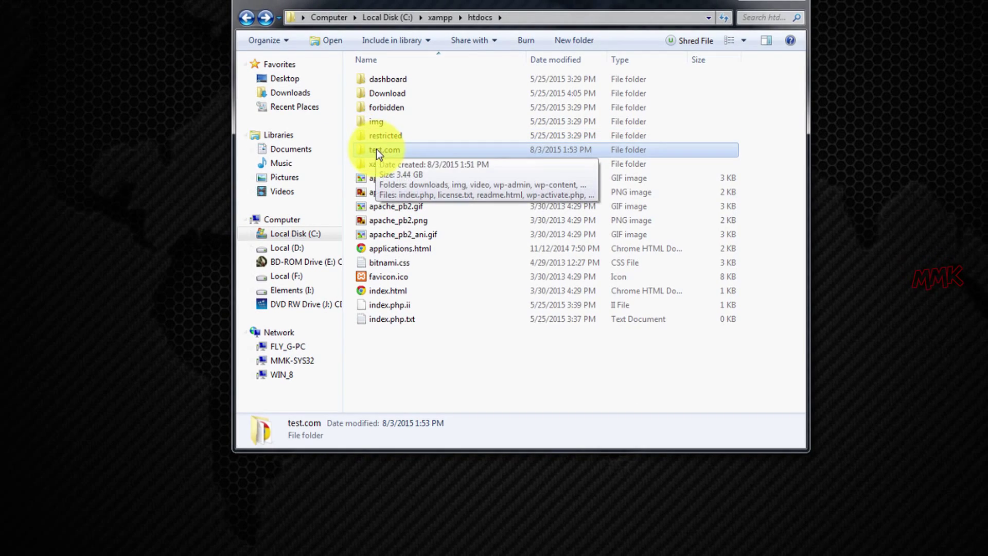
{"action": "right_click", "coordinate": [376, 150]}
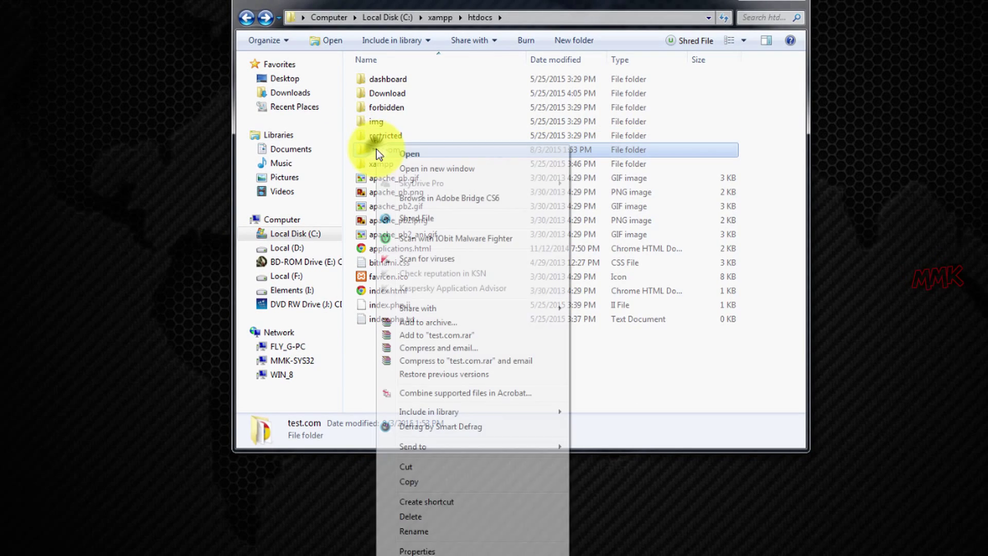
{"action": "left_click", "coordinate": [428, 477]}
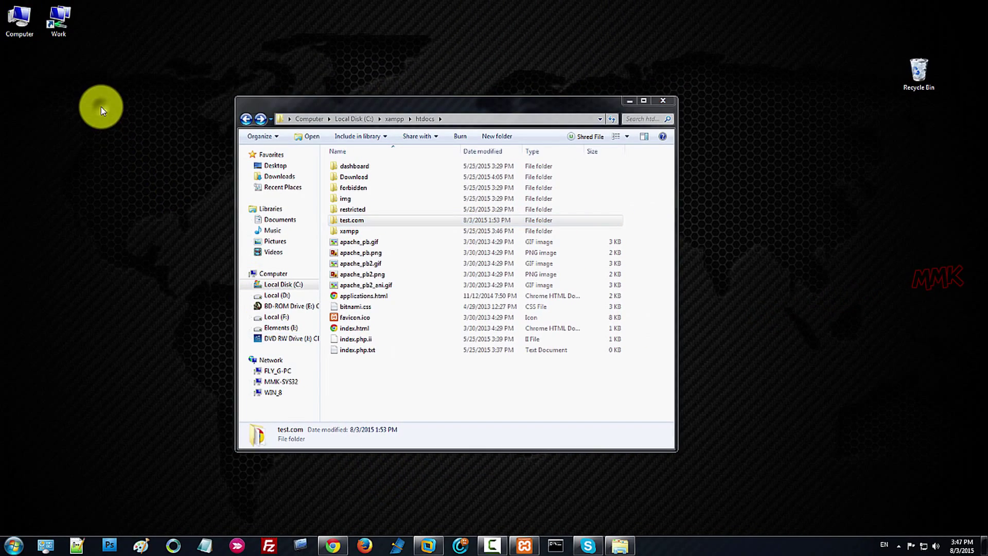
Create a new desktop folder named Backup_test.com.
{"action": "right_click", "coordinate": [101, 109]}
{"action": "left_click", "coordinate": [133, 193]}
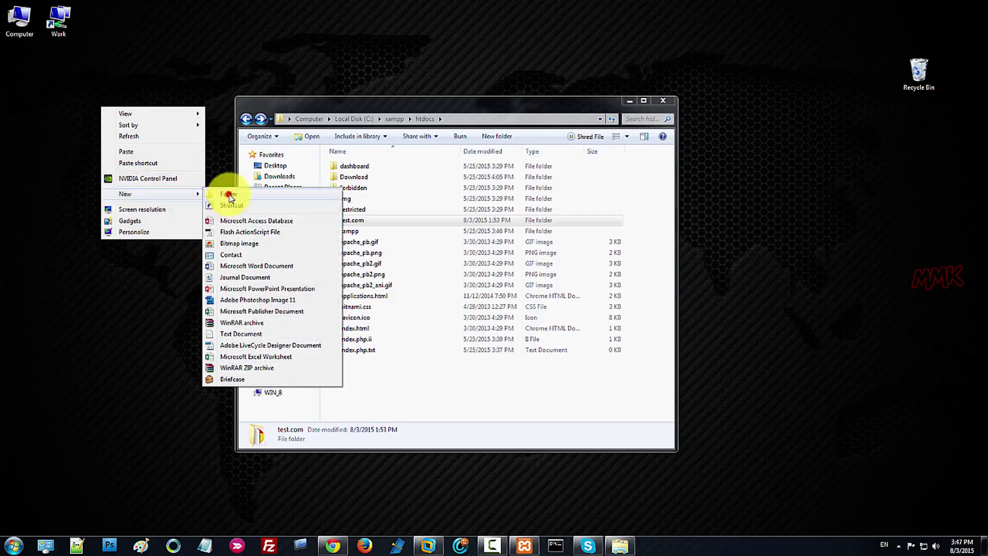
{"action": "left_click", "coordinate": [229, 195]}
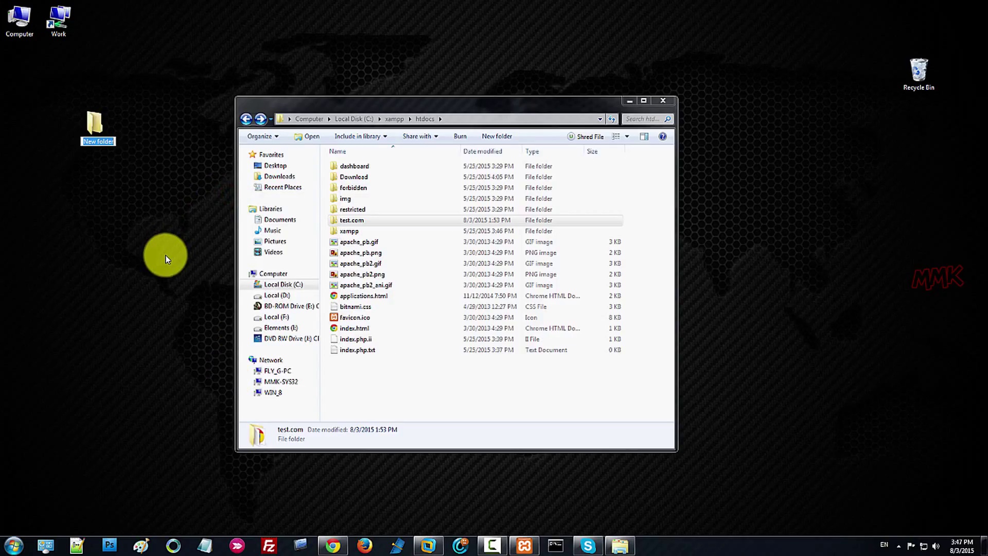
{"action": "type", "text": "Backup_test.com"}
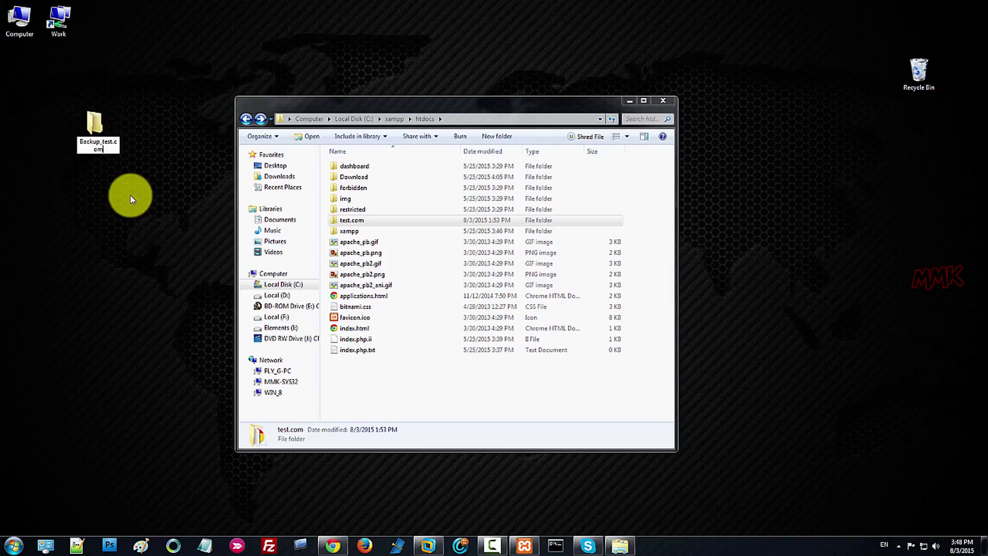
{"action": "left_click", "coordinate": [126, 200]}
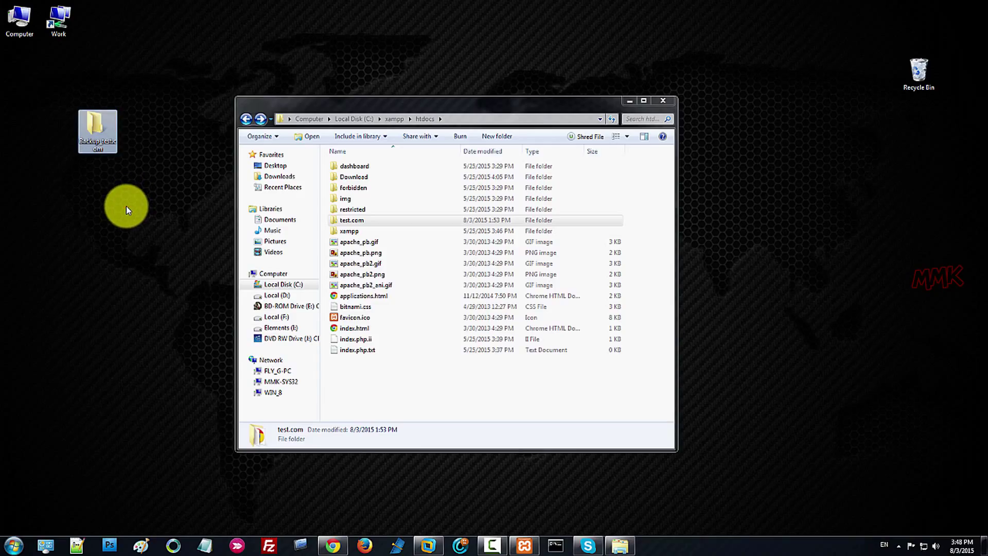
Paste the copied test.com folder into Backup_test.com and return to Chrome.
{"action": "double_click", "coordinate": [98, 145]}
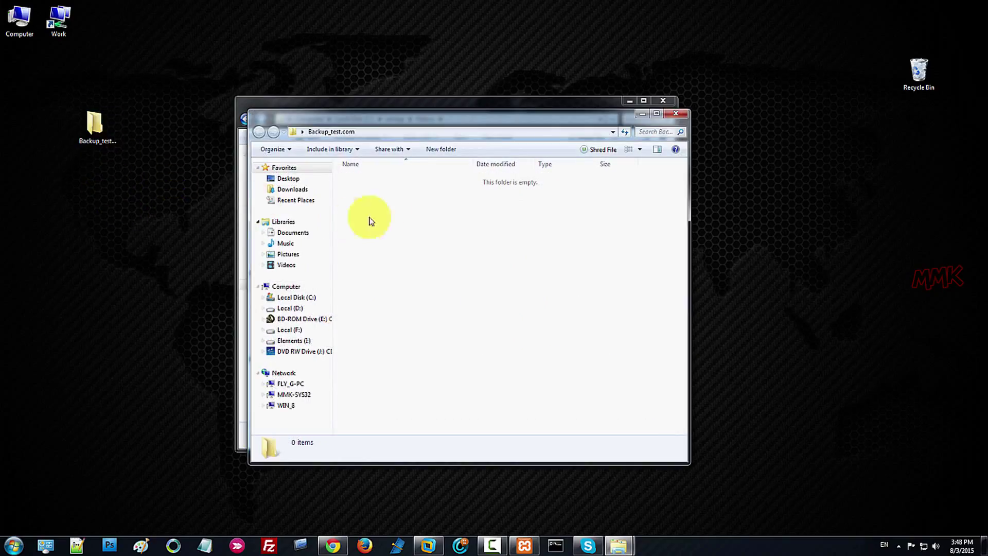
{"action": "right_click", "coordinate": [388, 192]}
{"action": "left_click", "coordinate": [414, 263]}
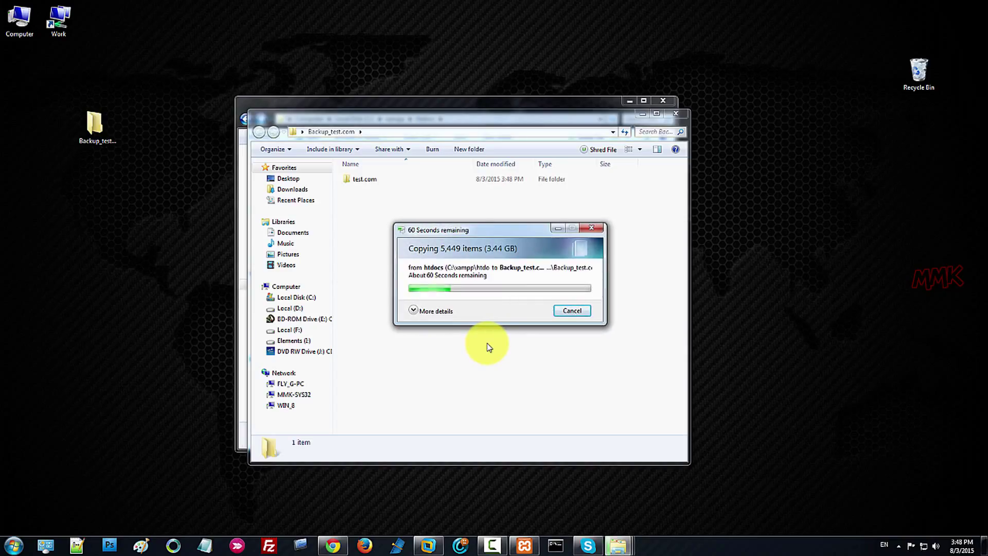
{"action": "left_click", "coordinate": [341, 547]}
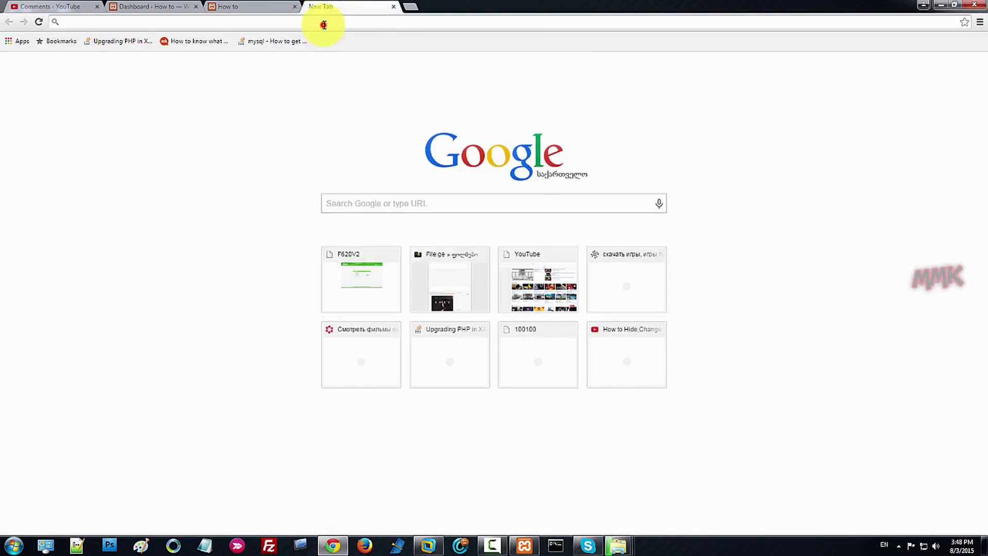
Load localhost/phpmyadmin and log in as root using the saved credentials.
{"action": "type", "text": "localhost/php"}
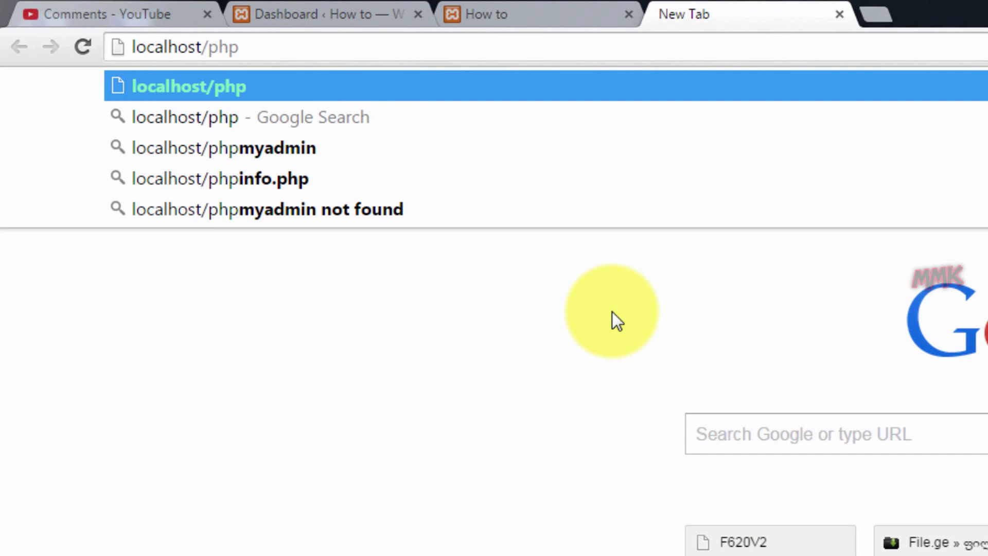
{"action": "type", "text": "mya"}
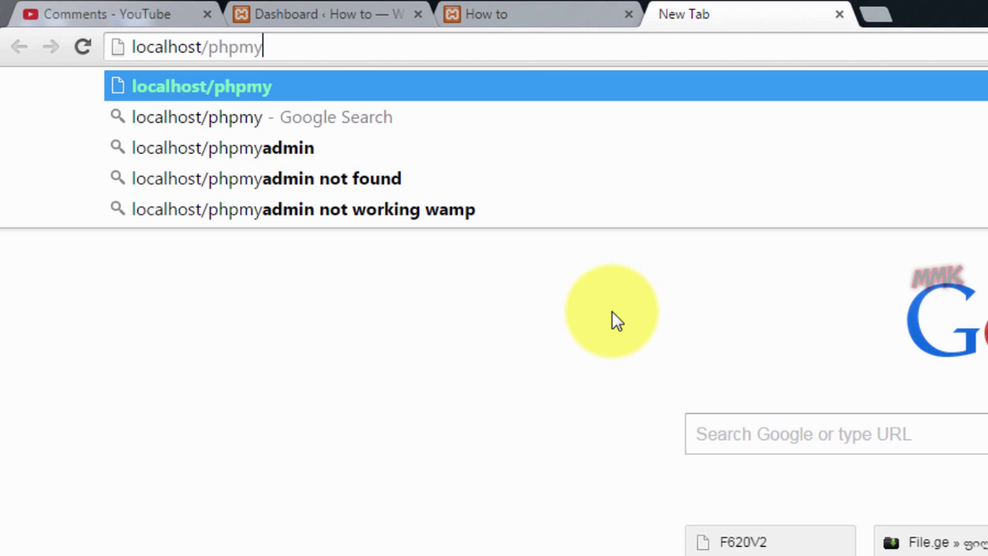
{"action": "type", "text": "dmin"}
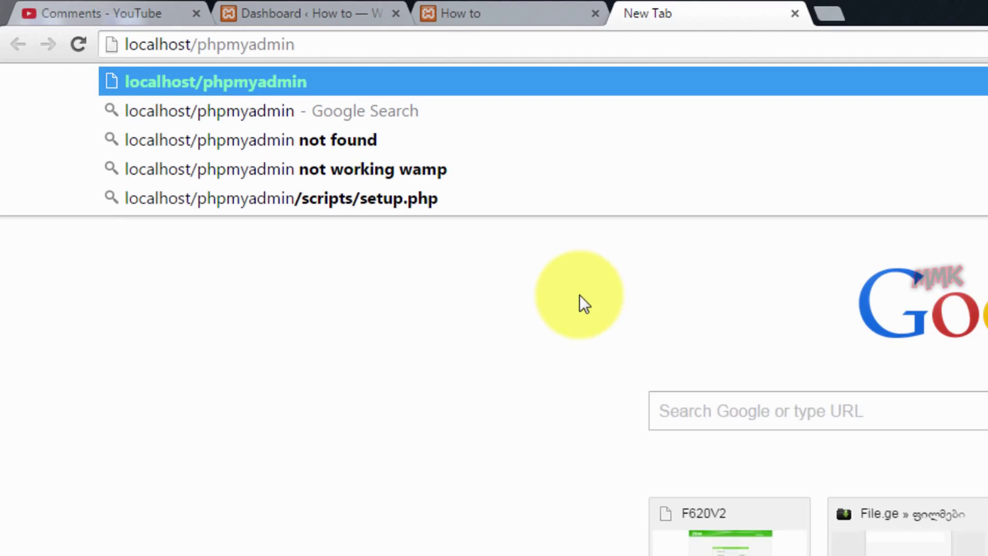
{"action": "key", "text": "Return"}
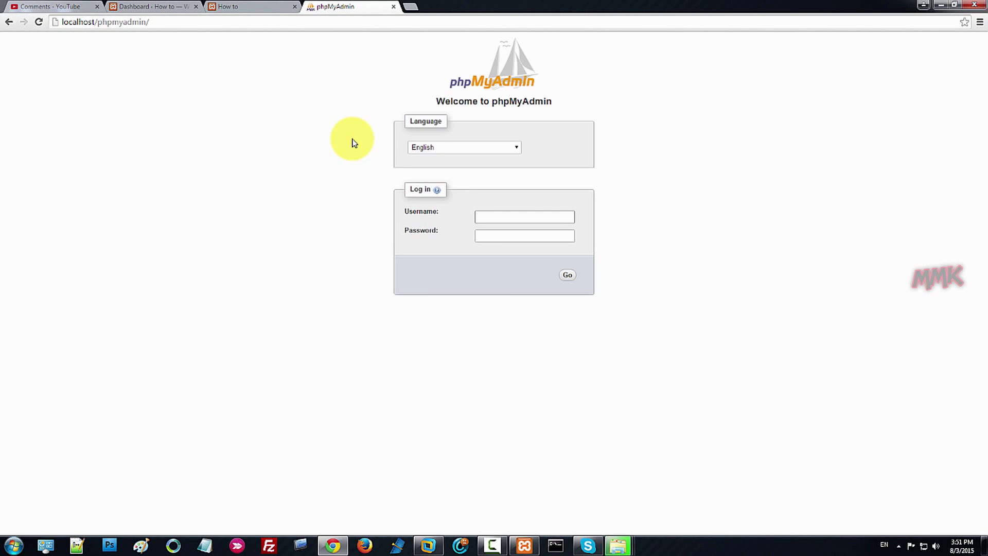
{"action": "key", "text": "Down"}
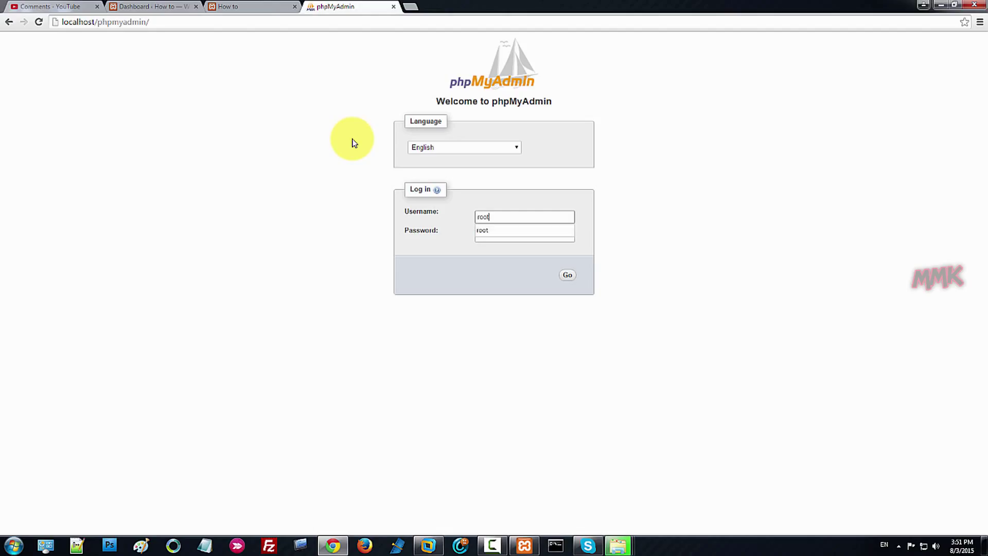
{"action": "key", "text": "Return"}
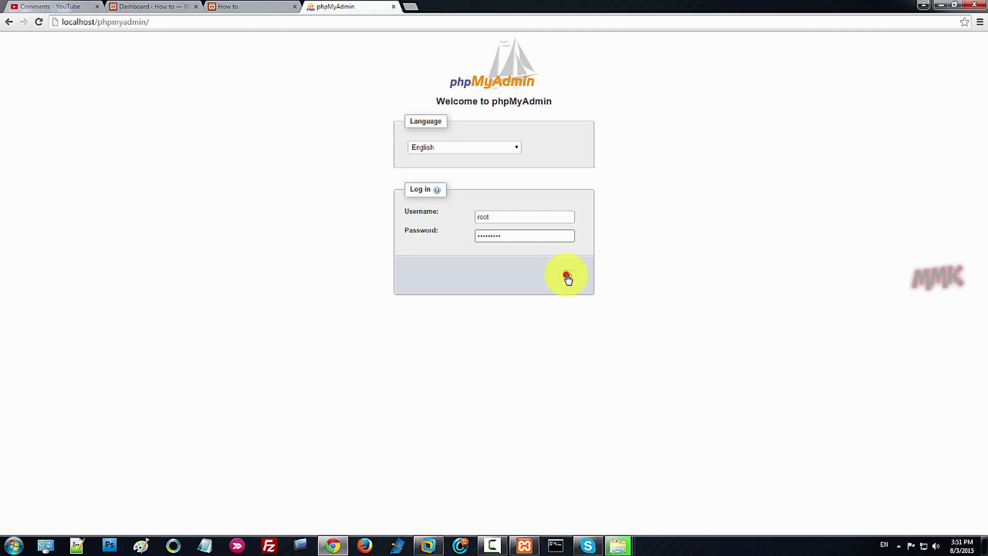
{"action": "left_click", "coordinate": [567, 278]}
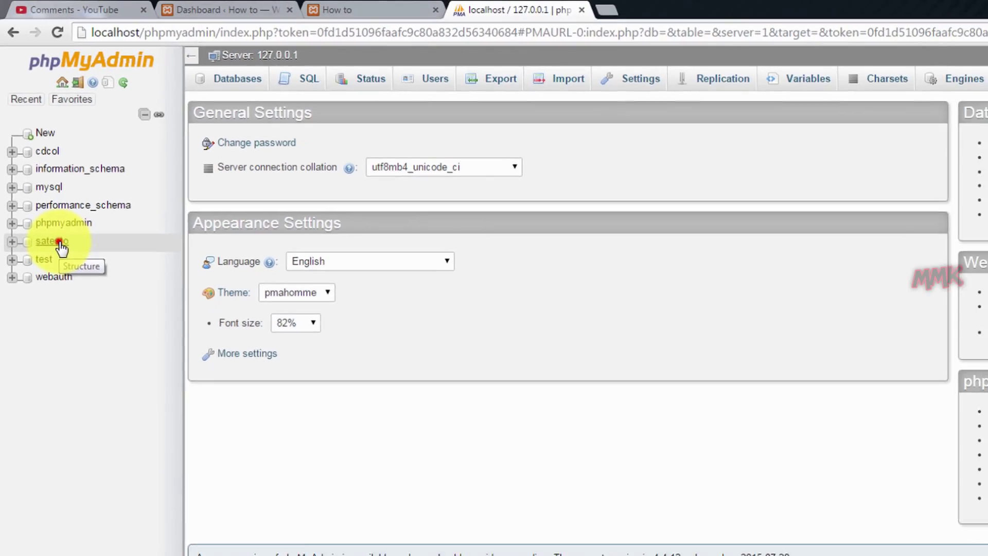
Set up a Custom export of all tables in the satesto database.
{"action": "left_click", "coordinate": [66, 273]}
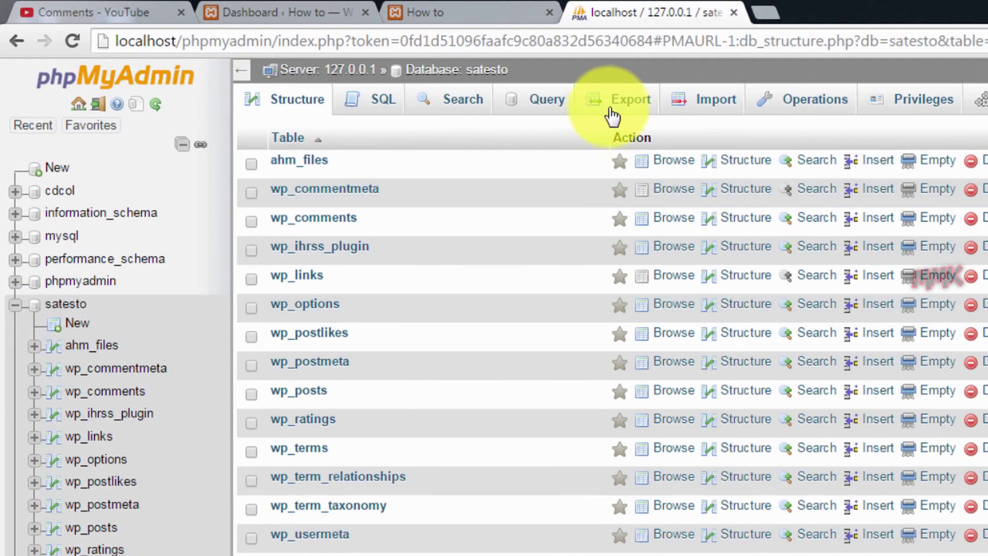
{"action": "left_click", "coordinate": [617, 105]}
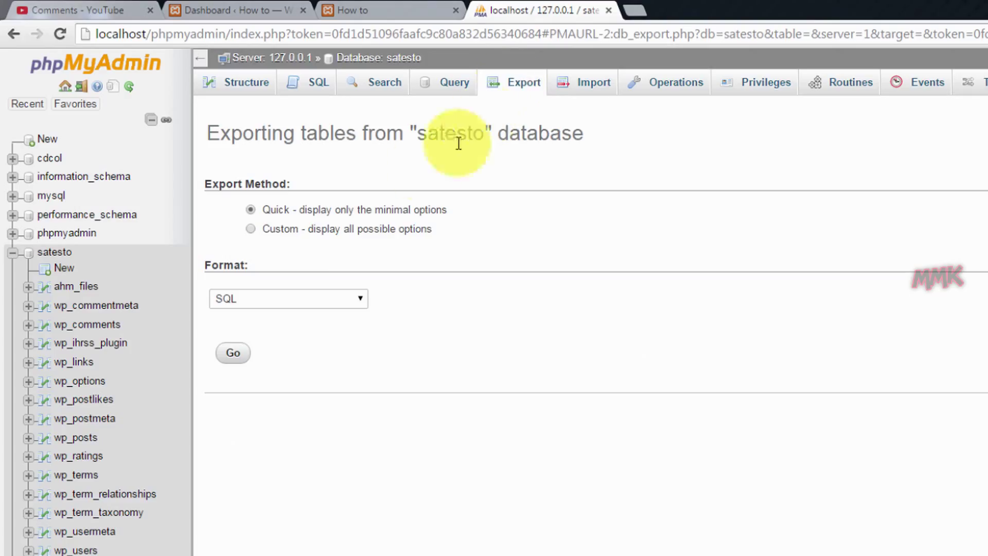
{"action": "left_click", "coordinate": [251, 228]}
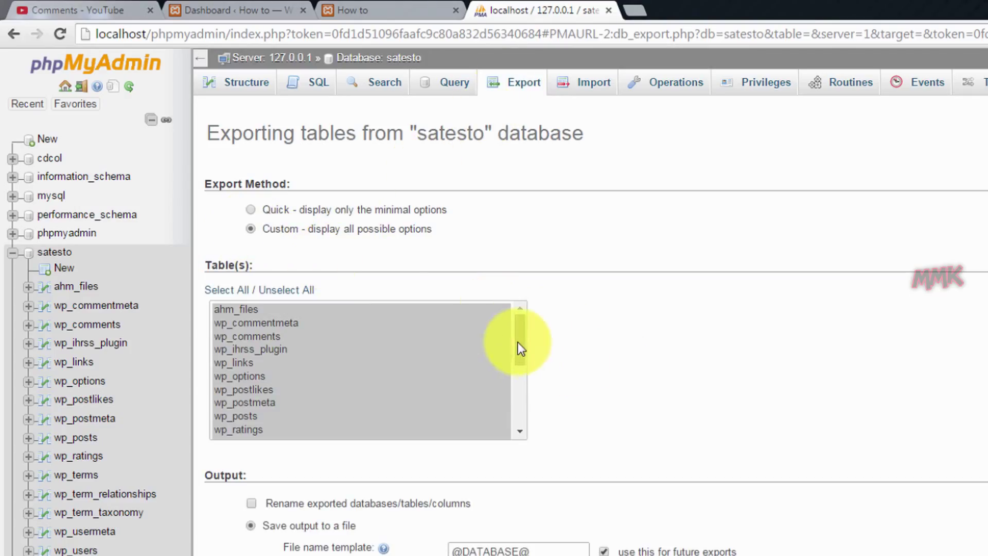
{"action": "left_click_drag", "start_coordinate": [518, 341], "coordinate": [530, 325]}
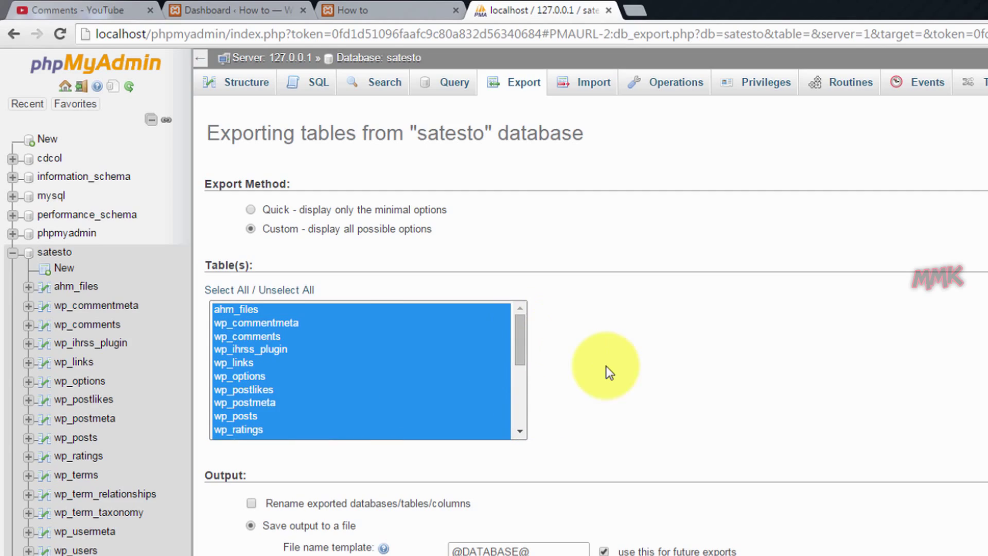
{"action": "scroll", "coordinate": [609, 381], "scroll_direction": "down", "scroll_amount": 15}
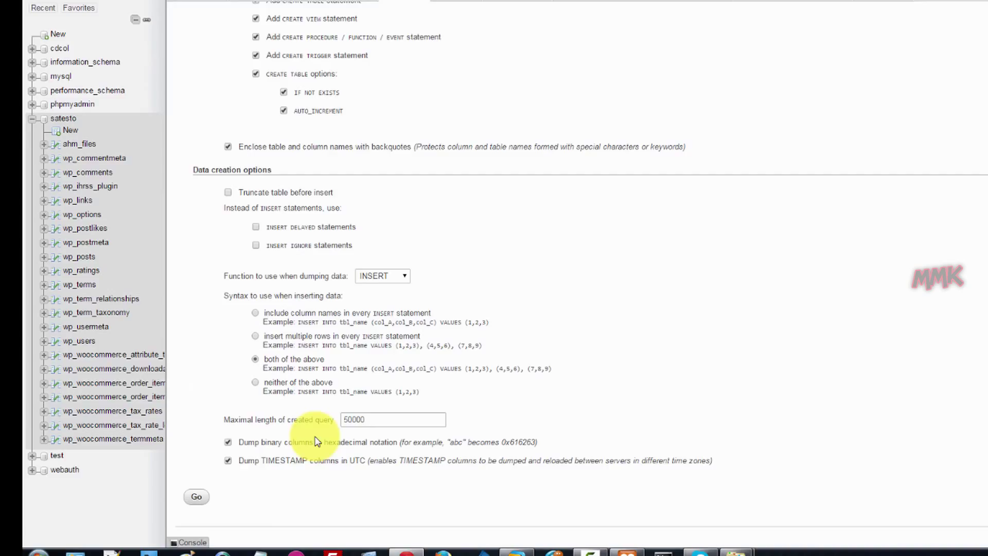
Run the export and save satesto.sql into Desktop\Backup_test.com.
{"action": "left_click", "coordinate": [195, 463]}
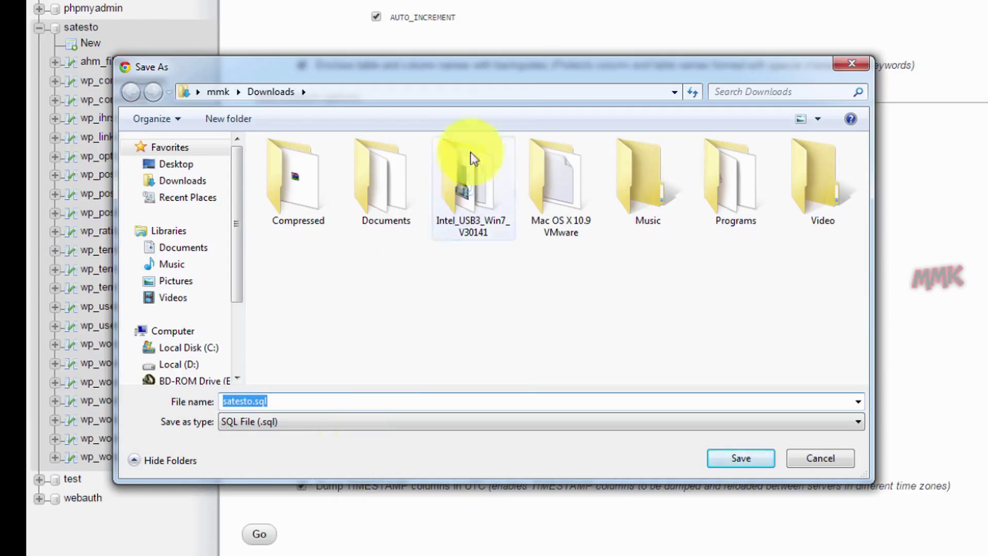
{"action": "left_click", "coordinate": [187, 165]}
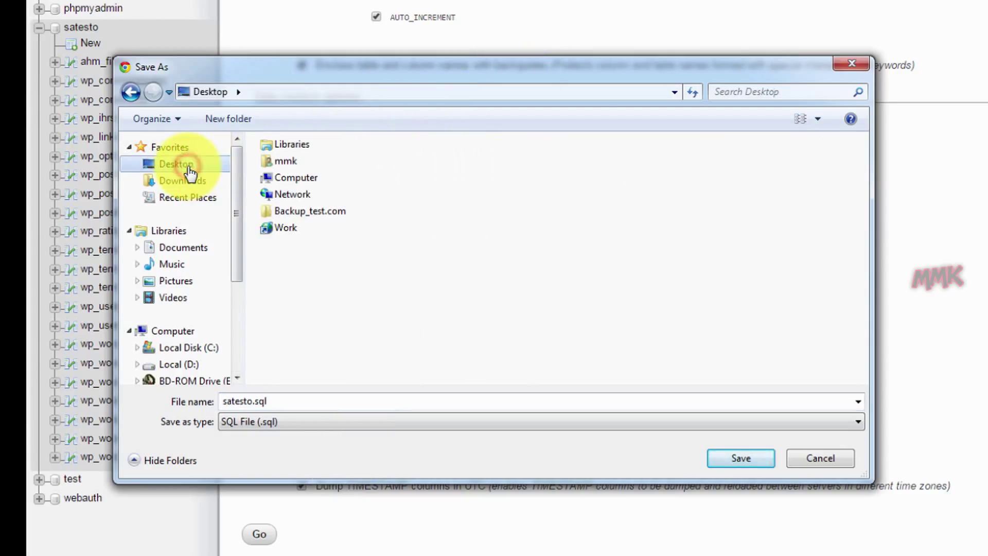
{"action": "double_click", "coordinate": [315, 212]}
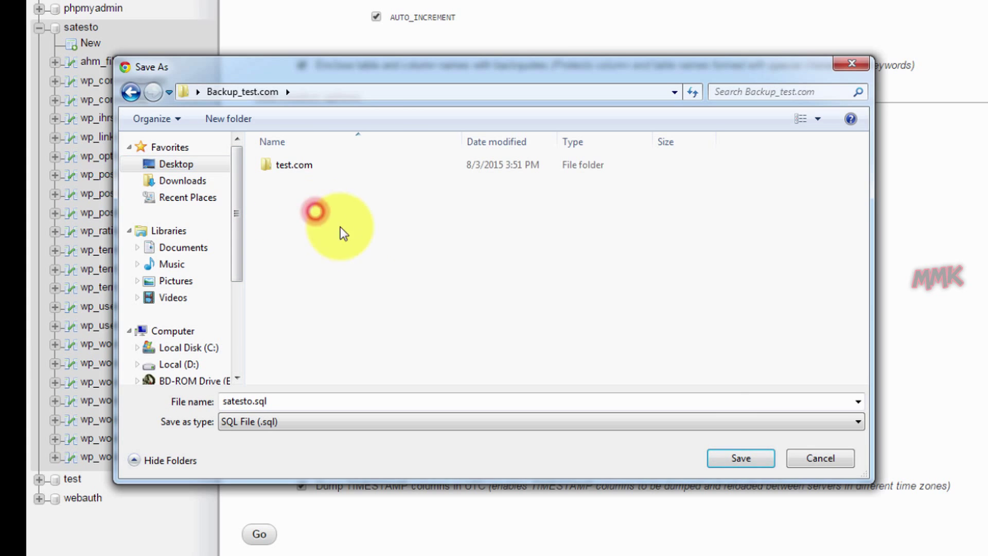
{"action": "left_click", "coordinate": [729, 456]}
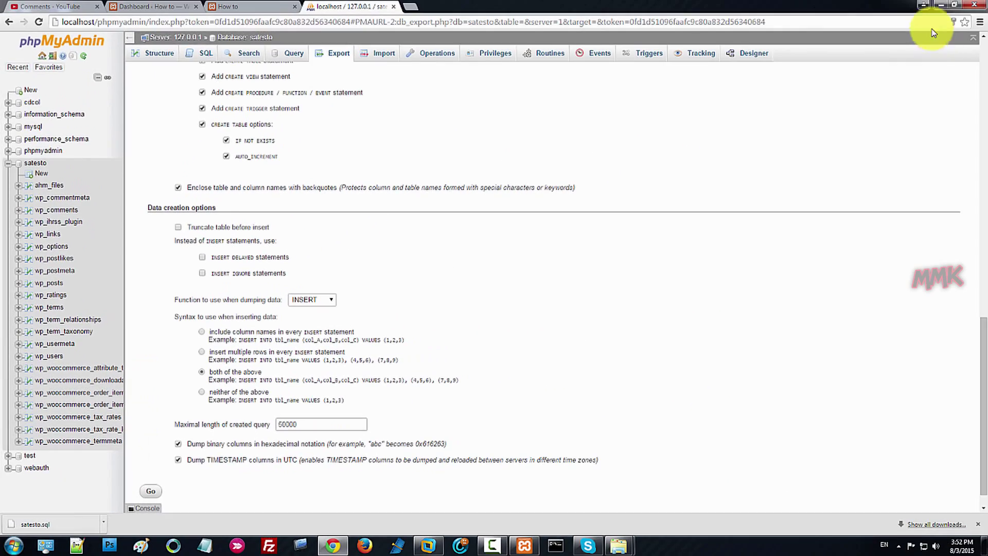
Check the test.com folder and satesto.sql inside Backup_test.com, then close the Backup_test.com and htdocs windows.
{"action": "left_click", "coordinate": [939, 8]}
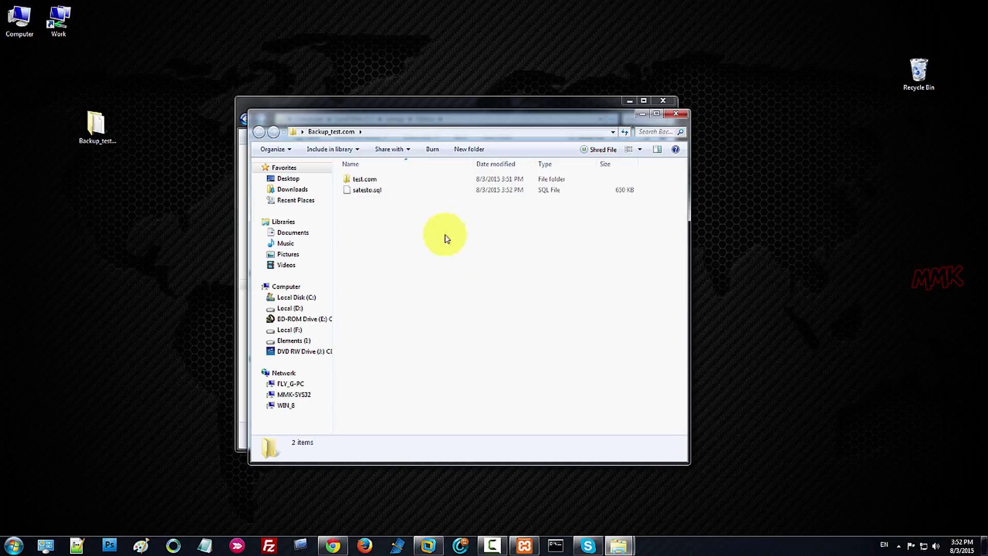
{"action": "left_click", "coordinate": [368, 180]}
{"action": "double_click", "coordinate": [369, 180]}
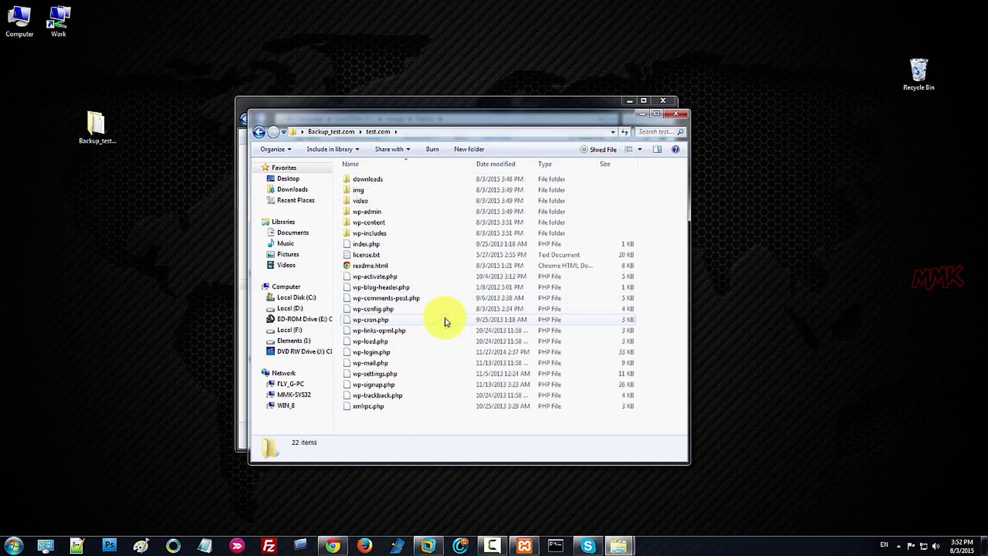
{"action": "left_click", "coordinate": [257, 132]}
{"action": "left_click", "coordinate": [485, 265]}
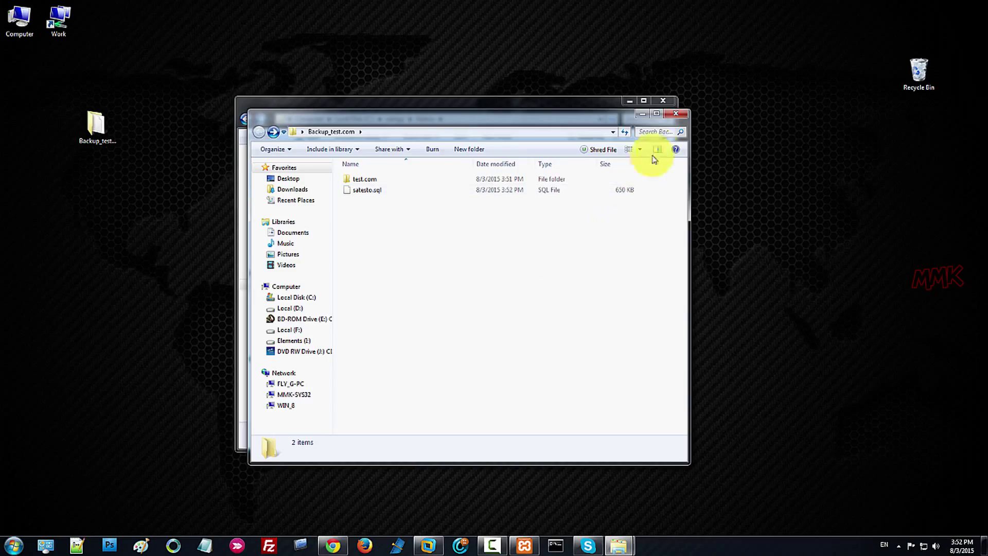
{"action": "left_click", "coordinate": [676, 114]}
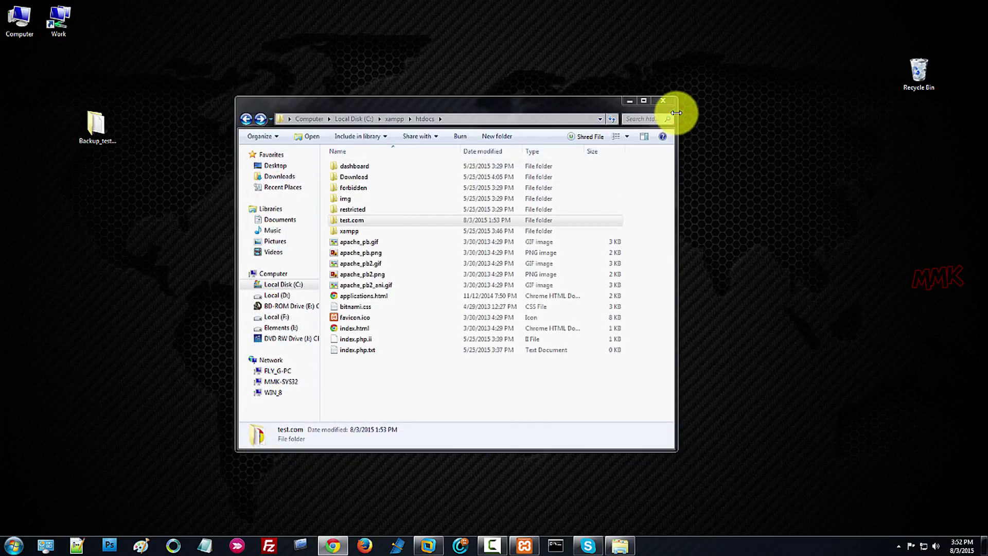
{"action": "left_click", "coordinate": [670, 103]}
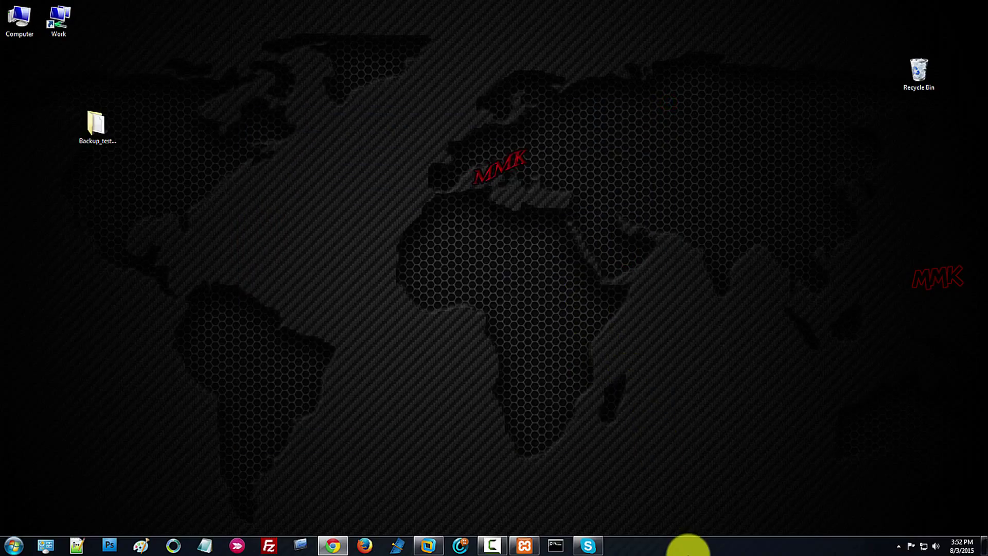
In the Windows 8 VM, launch Firefox maximized and search for 'xampp download'.
{"action": "left_click", "coordinate": [428, 545]}
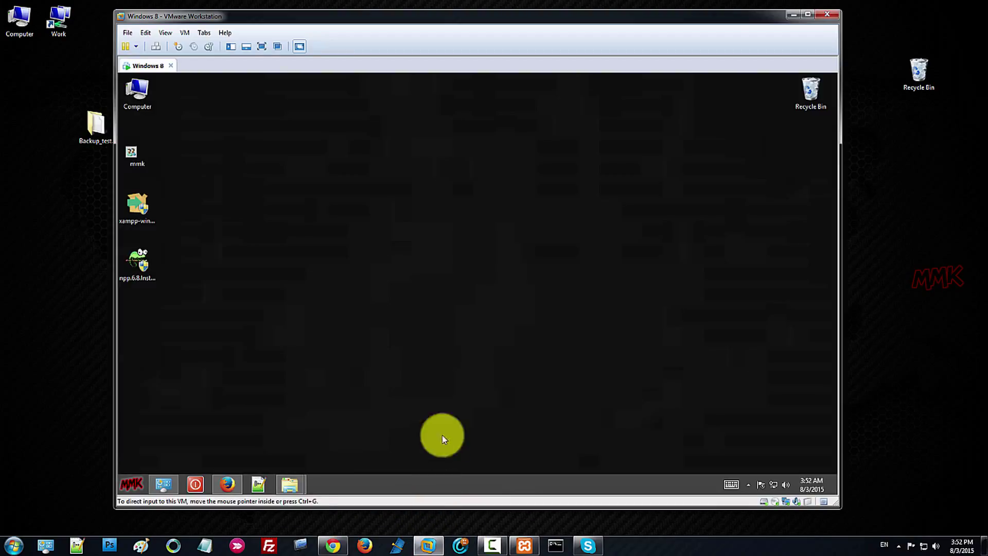
{"action": "left_click", "coordinate": [434, 300]}
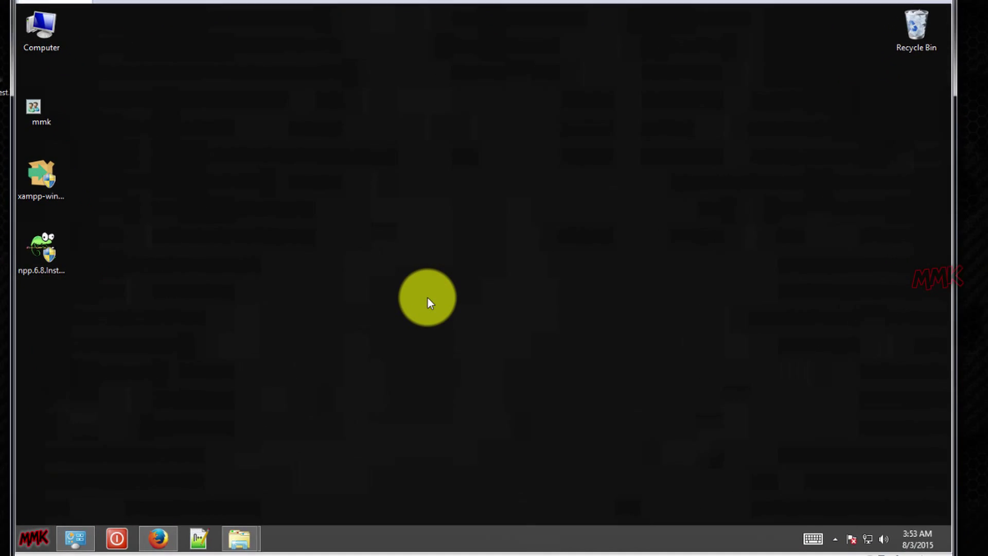
{"action": "left_click", "coordinate": [153, 542]}
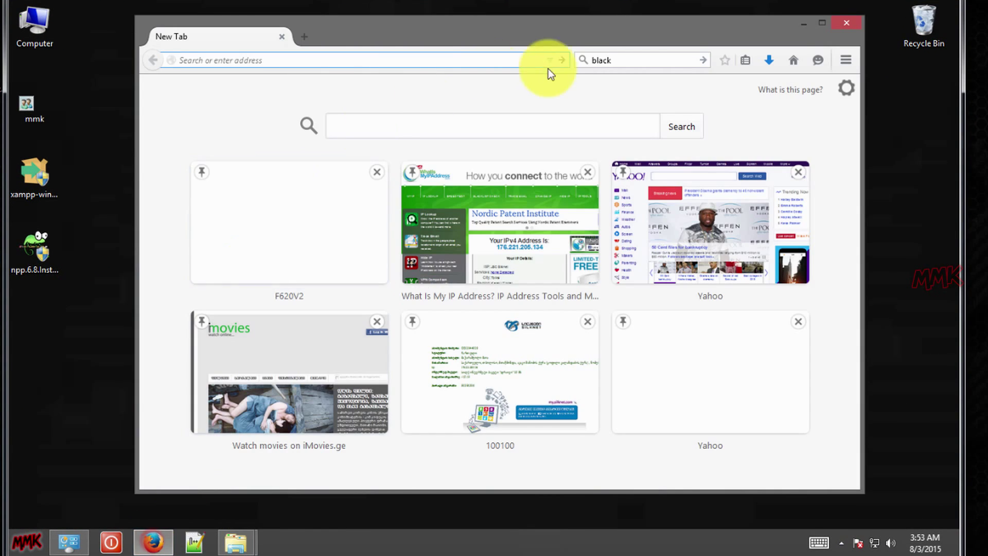
{"action": "left_click", "coordinate": [822, 23]}
{"action": "left_click", "coordinate": [715, 34]}
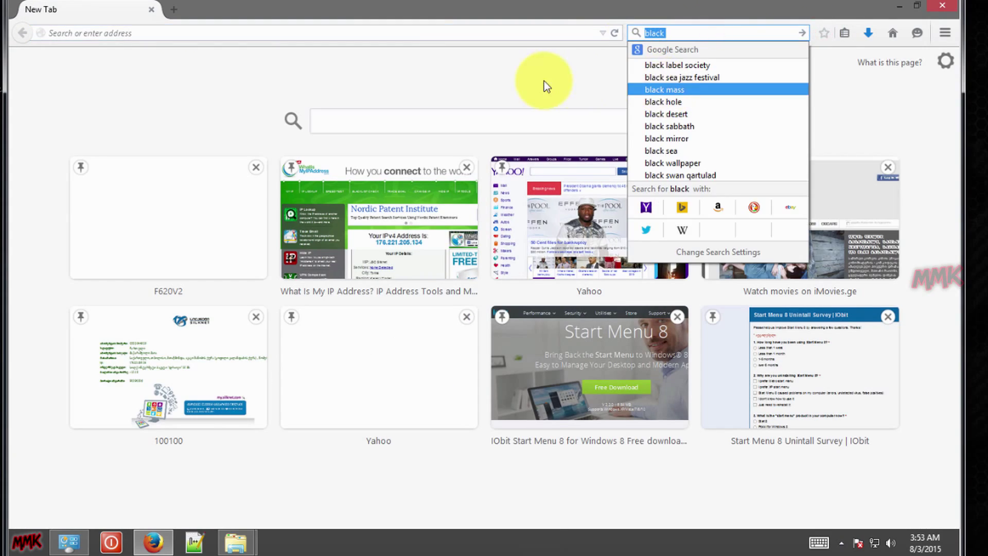
{"action": "type", "text": "xampp"}
{"action": "key", "text": "Down"}
{"action": "key", "text": "Return"}
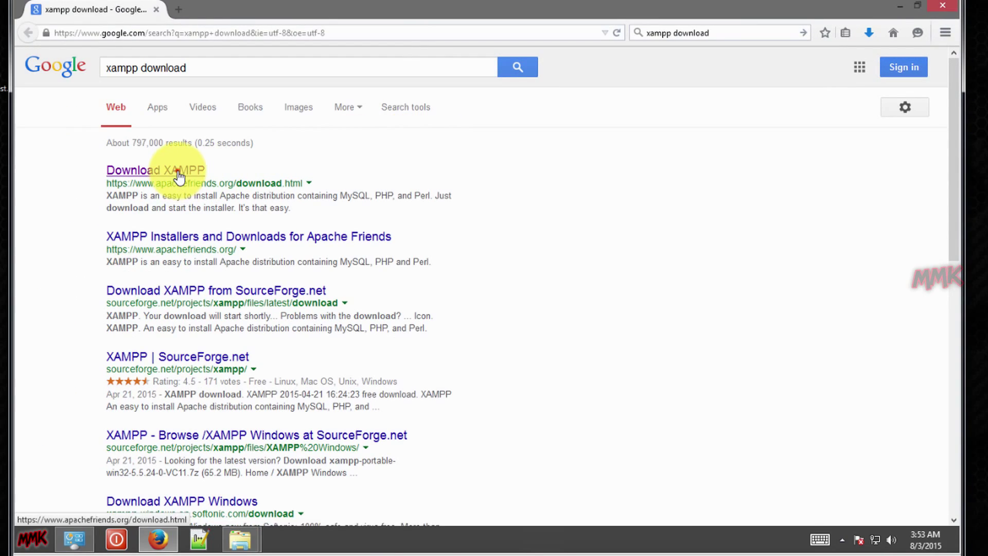
On apachefriends.org, download the XAMPP 5.6.11 32-bit Windows installer and dismiss the file prompt.
{"action": "left_click", "coordinate": [177, 171]}
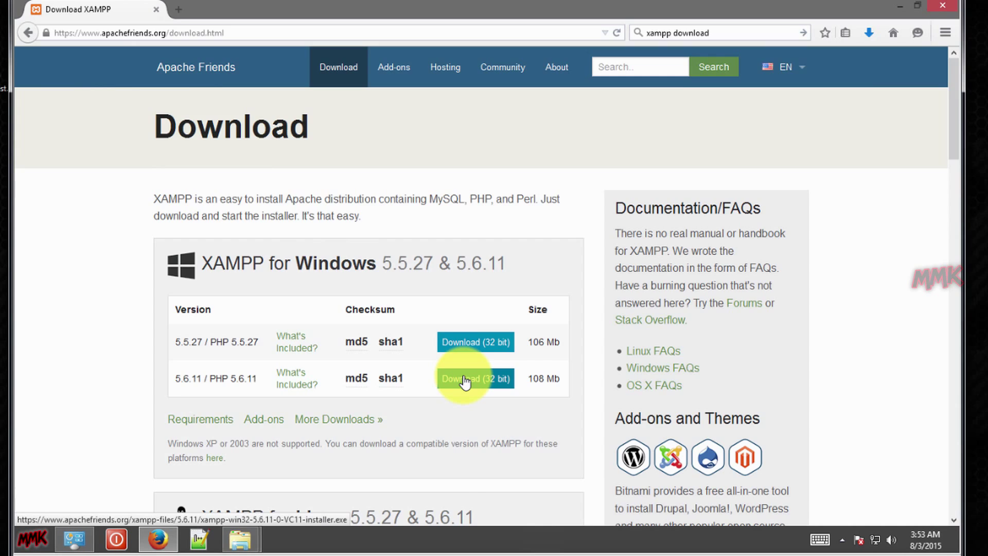
{"action": "left_click", "coordinate": [465, 380]}
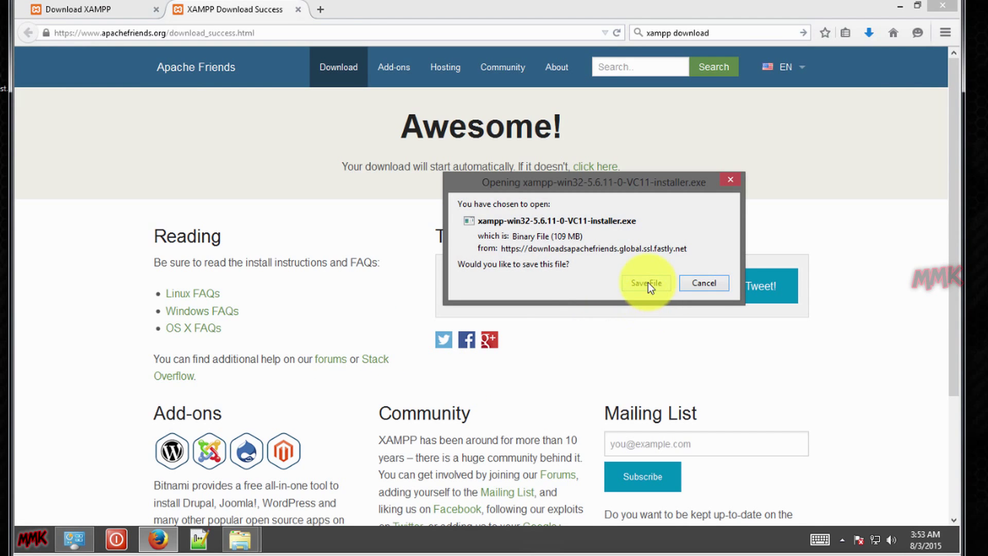
{"action": "left_click", "coordinate": [703, 283]}
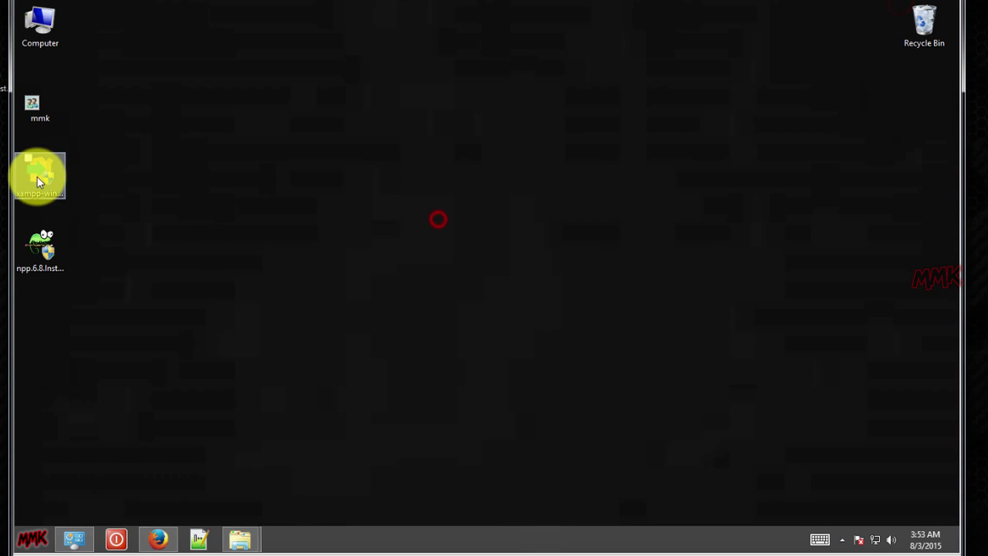
Launch the XAMPP installer and untick Fake Sendmail, Webalizer, Perl, Tomcat and Mercury Mail Server.
{"action": "double_click", "coordinate": [37, 177]}
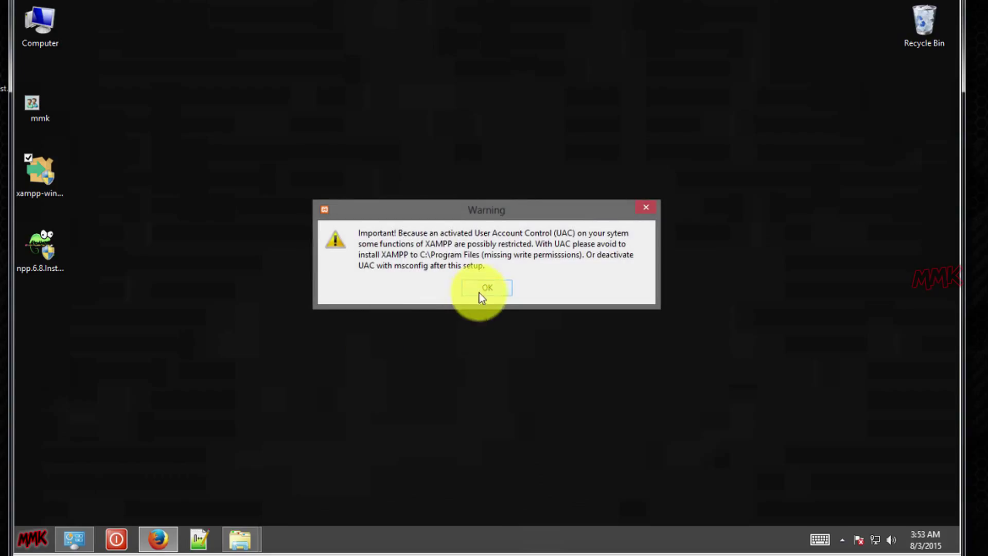
{"action": "left_click", "coordinate": [479, 289]}
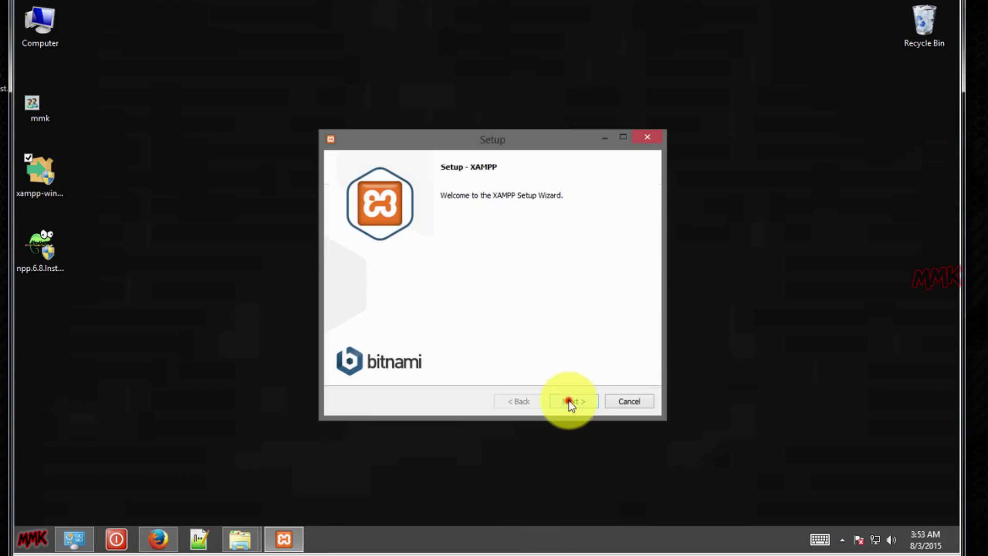
{"action": "left_click", "coordinate": [569, 401]}
{"action": "left_click", "coordinate": [364, 340]}
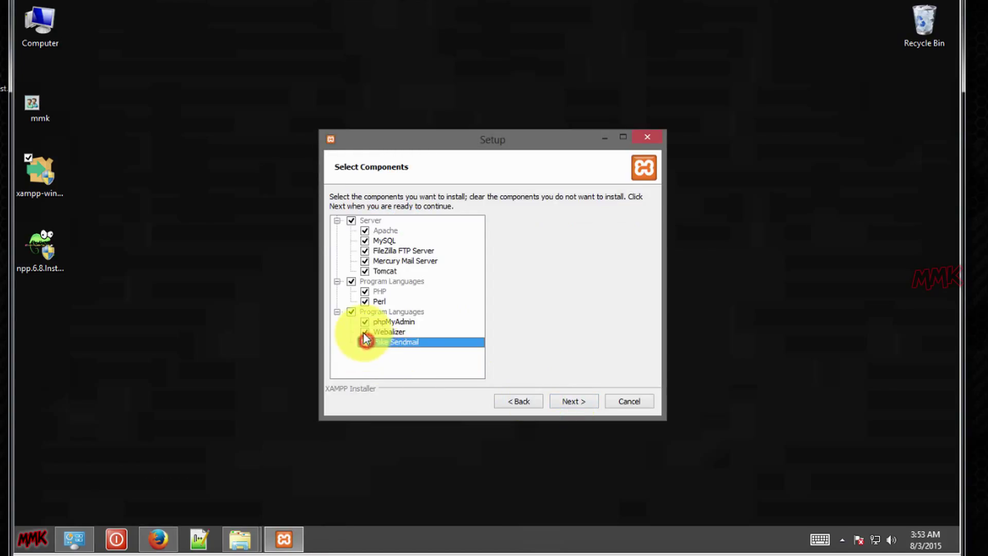
{"action": "left_click", "coordinate": [363, 332]}
{"action": "left_click", "coordinate": [365, 300]}
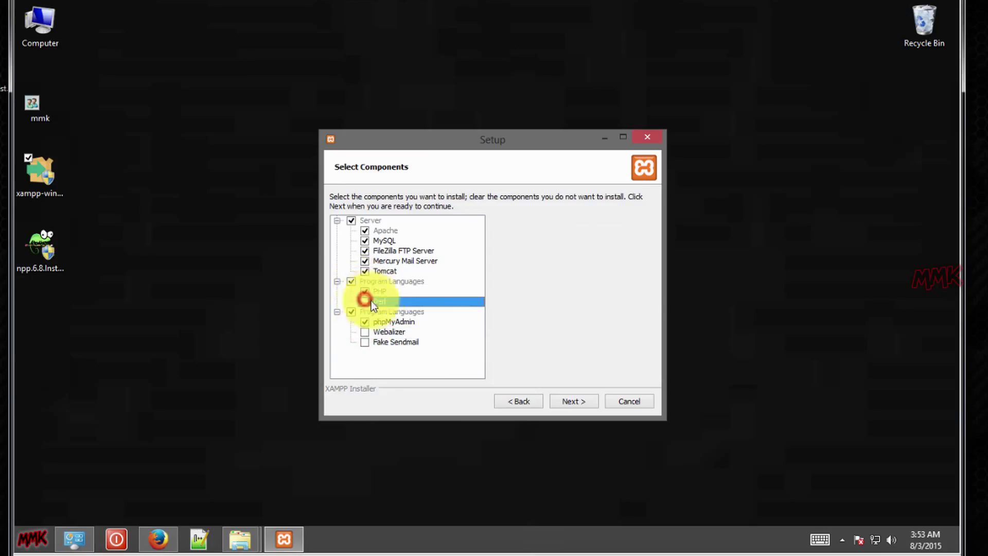
{"action": "left_click", "coordinate": [364, 271]}
{"action": "left_click", "coordinate": [365, 260]}
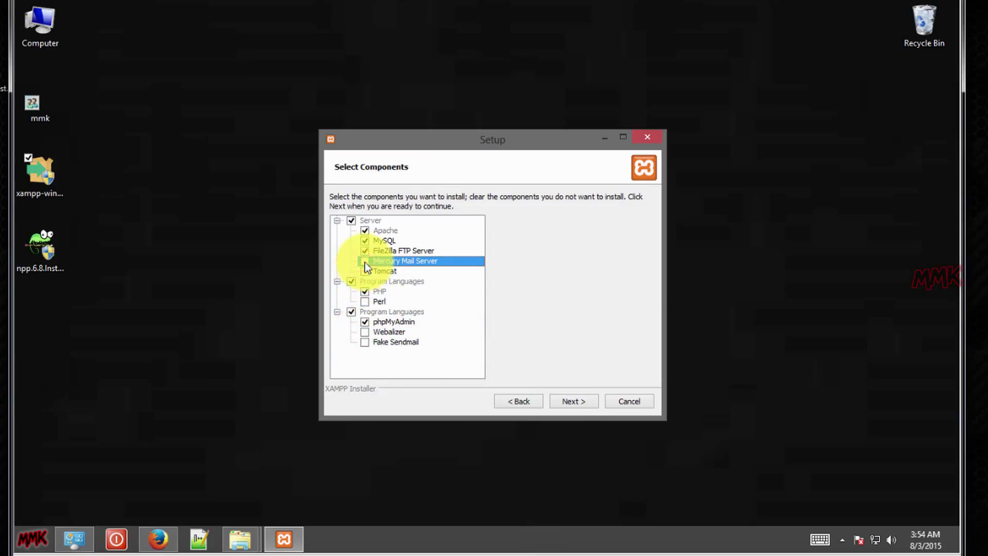
Keep C:\xampp as the install folder, decline Bitnami, and start the installation.
{"action": "left_click", "coordinate": [572, 400]}
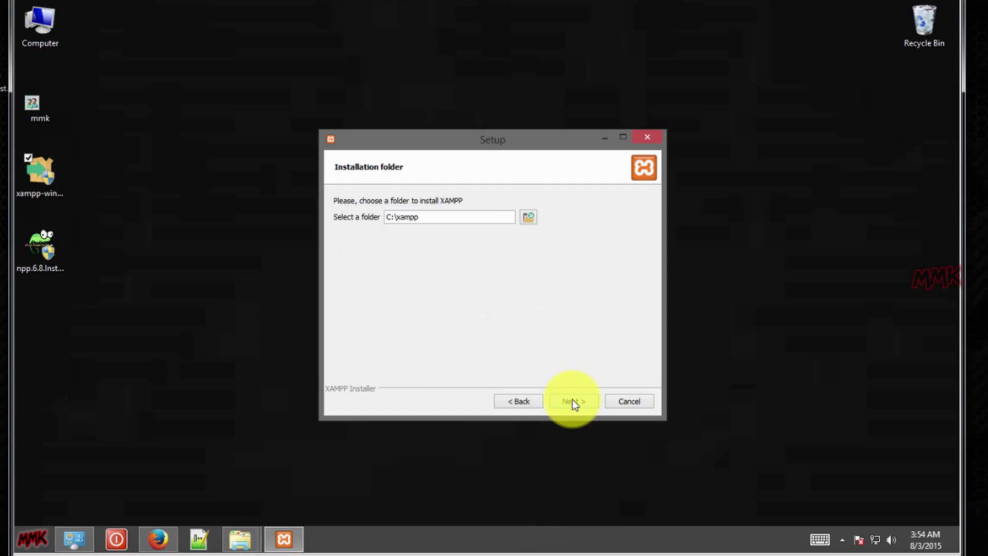
{"action": "left_click", "coordinate": [572, 400]}
{"action": "left_click", "coordinate": [575, 263]}
{"action": "left_click", "coordinate": [572, 400]}
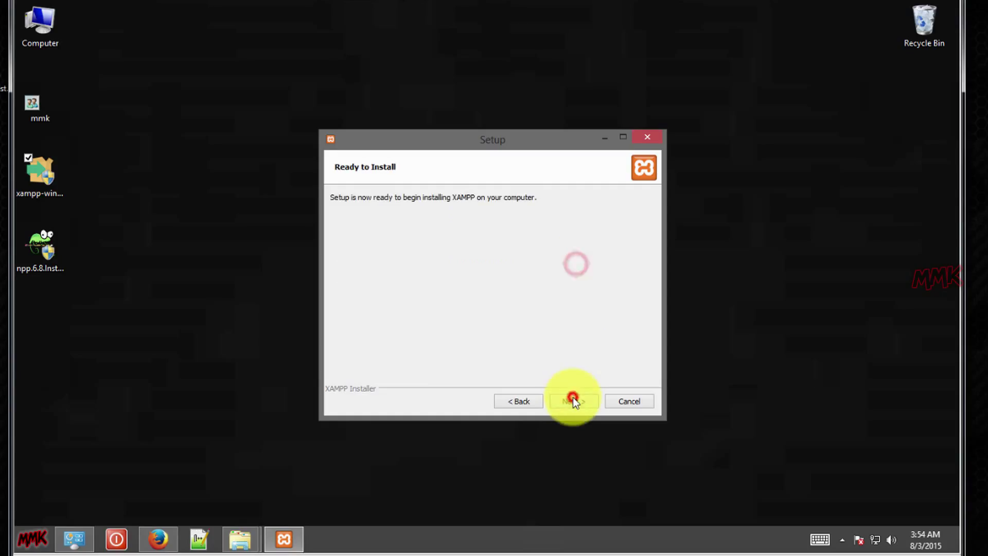
{"action": "left_click", "coordinate": [573, 400]}
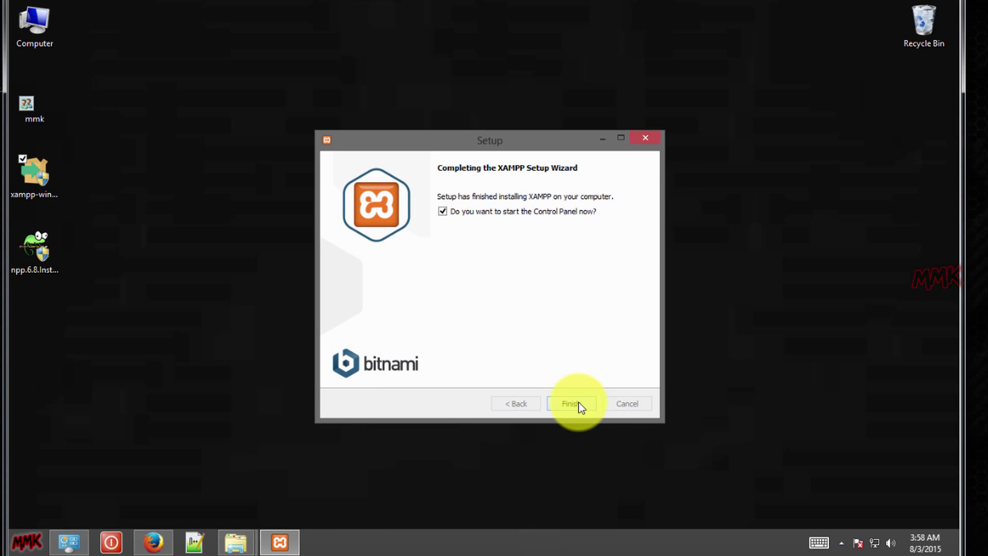
Finish setup, start Apache and MySQL with firewall access allowed, then minimize the Control Panel.
{"action": "left_click", "coordinate": [577, 404]}
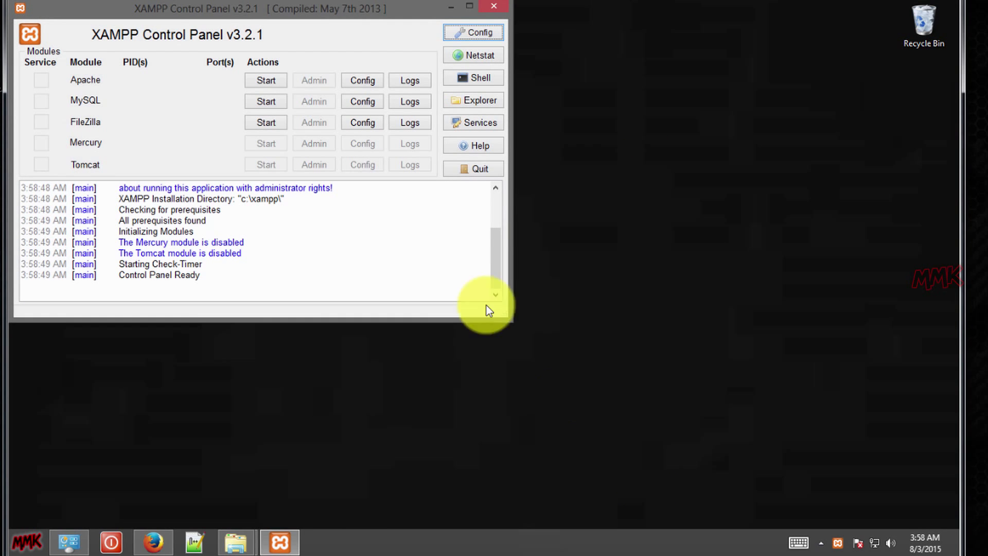
{"action": "left_click_drag", "start_coordinate": [283, 10], "coordinate": [514, 78]}
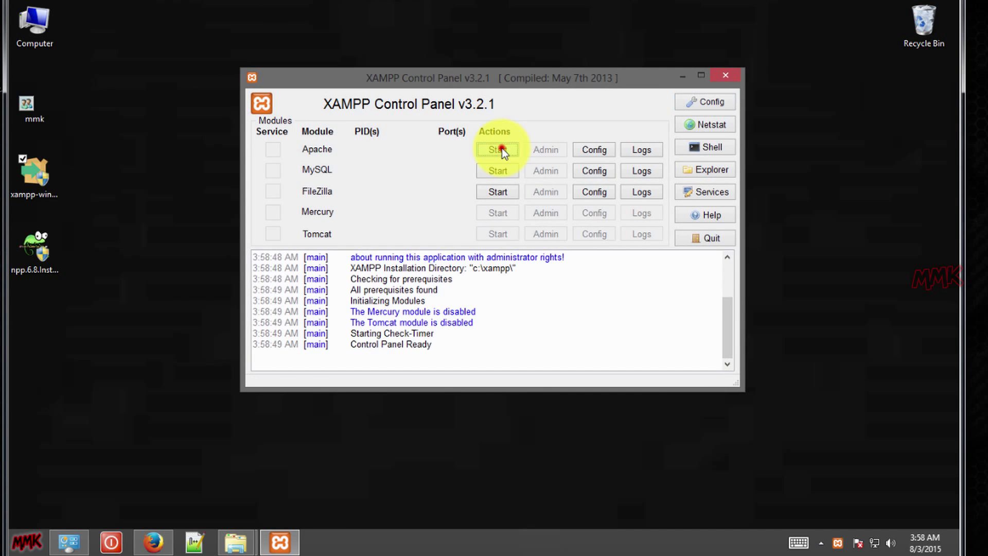
{"action": "left_click", "coordinate": [497, 149]}
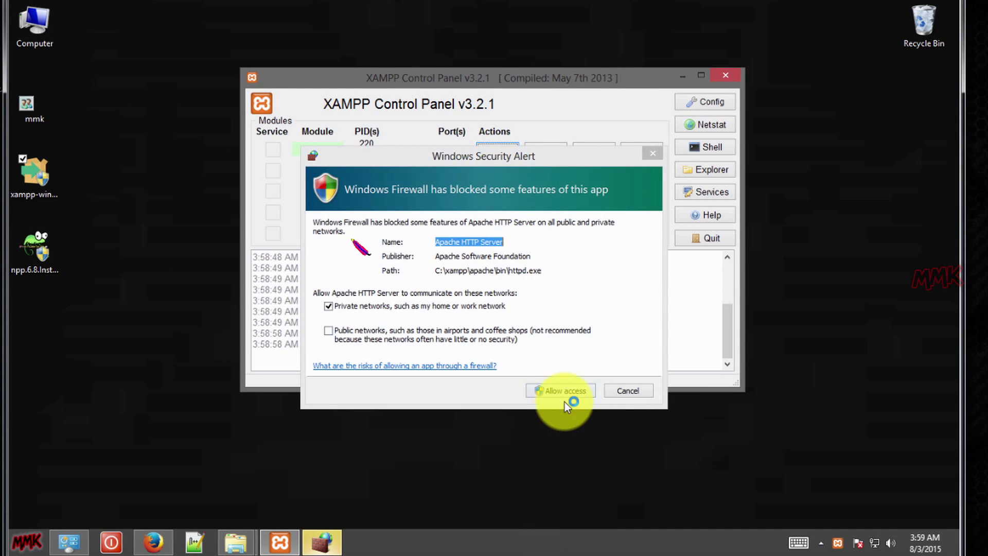
{"action": "left_click", "coordinate": [564, 392]}
{"action": "left_click", "coordinate": [494, 175]}
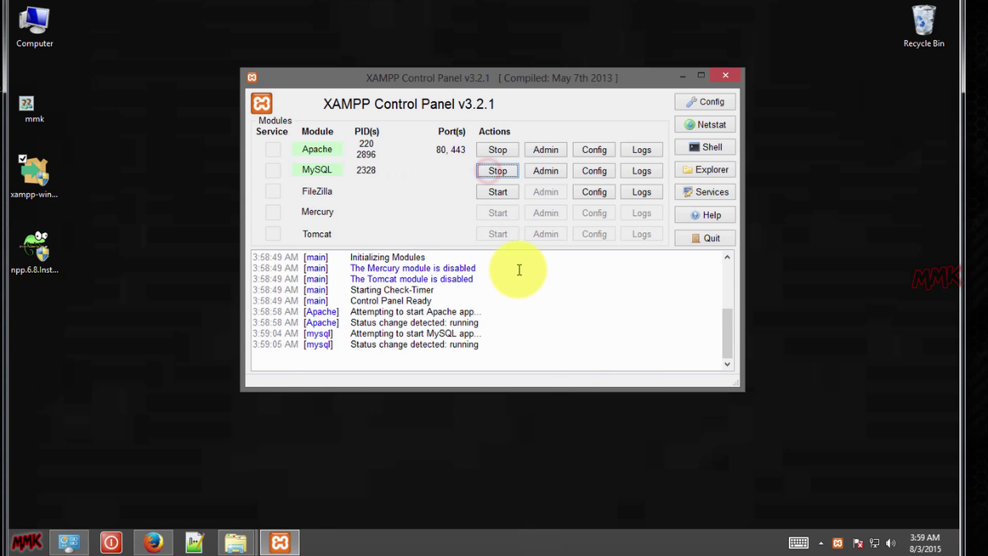
{"action": "left_click", "coordinate": [554, 389]}
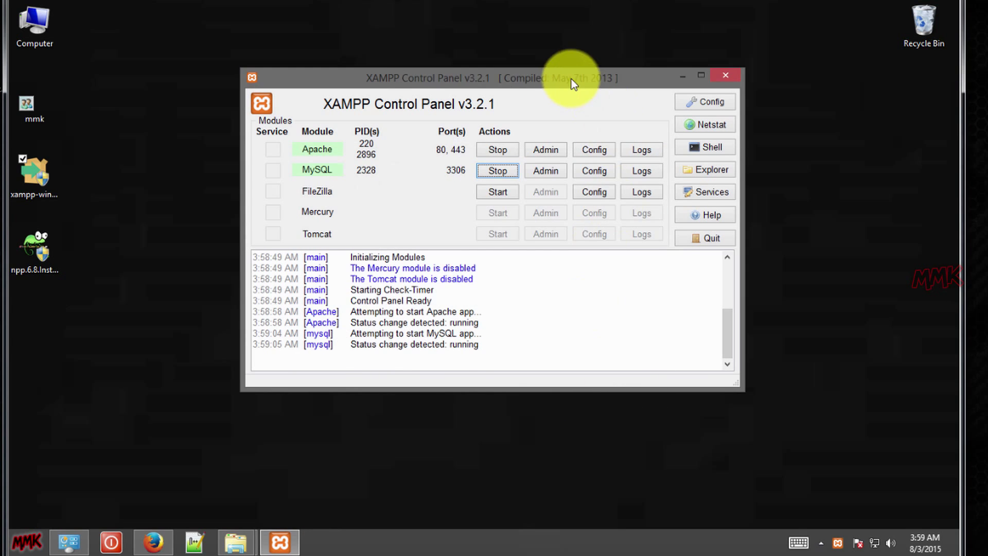
{"action": "left_click_drag", "start_coordinate": [571, 78], "coordinate": [775, 217]}
{"action": "left_click", "coordinate": [879, 210]}
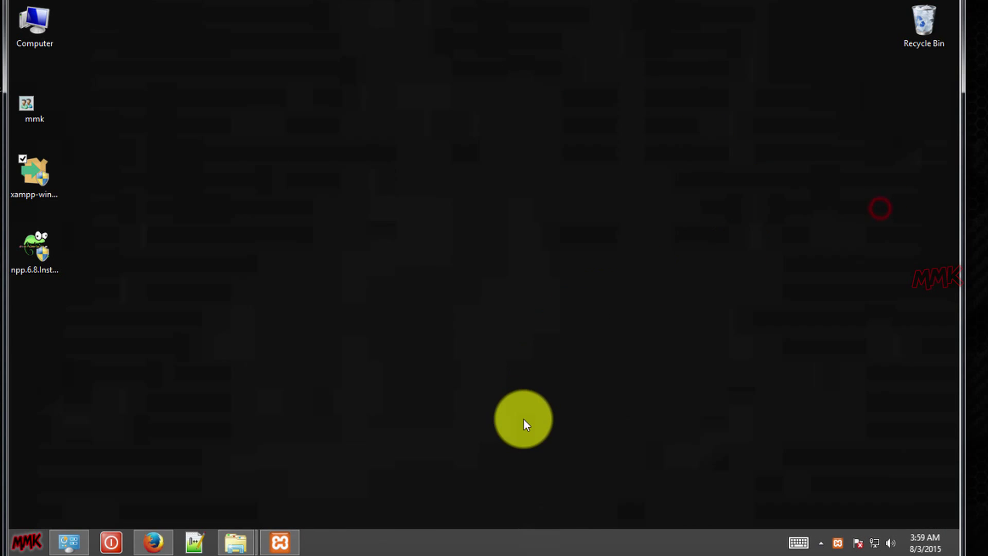
Load the localhost XAMPP dashboard in Firefox, then view and close the PHP 5.6.11 info page.
{"action": "left_click", "coordinate": [153, 541]}
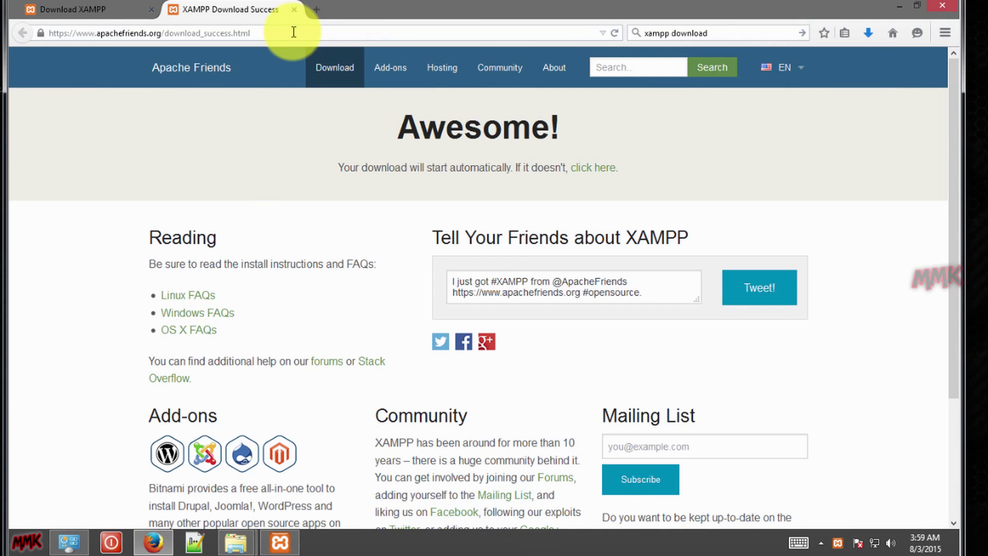
{"action": "left_click", "coordinate": [294, 32]}
{"action": "type", "text": "localhost"}
{"action": "key", "text": "Return"}
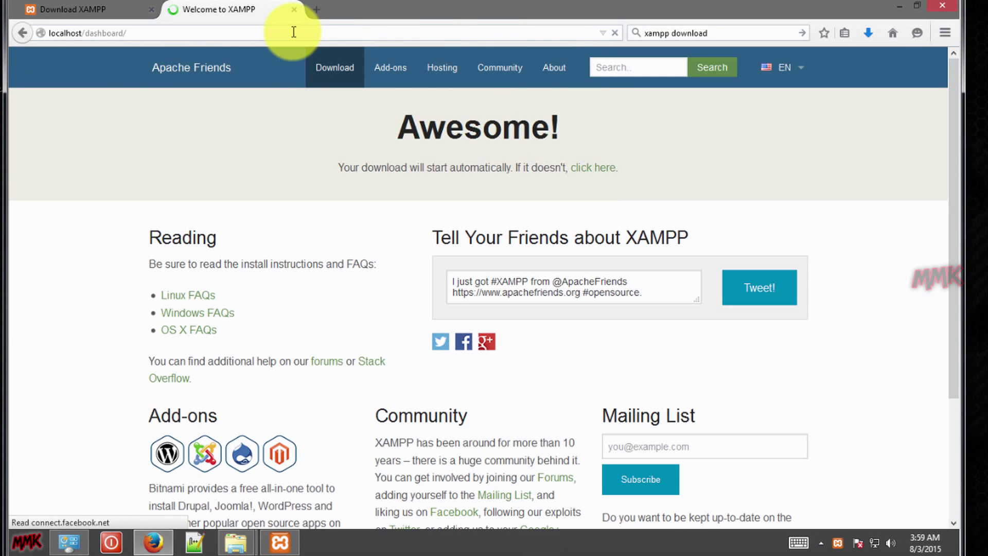
{"action": "left_click", "coordinate": [790, 68]}
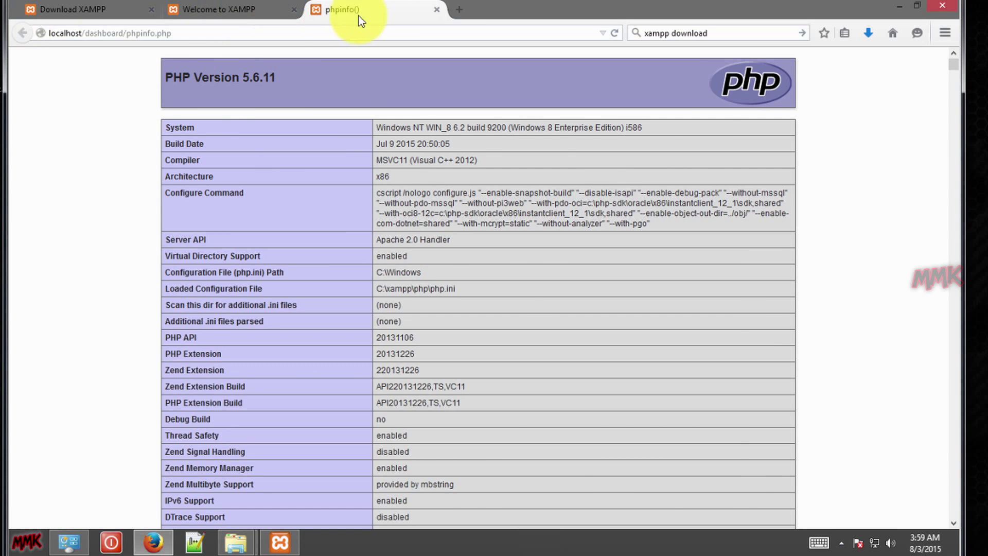
{"action": "left_click", "coordinate": [436, 9]}
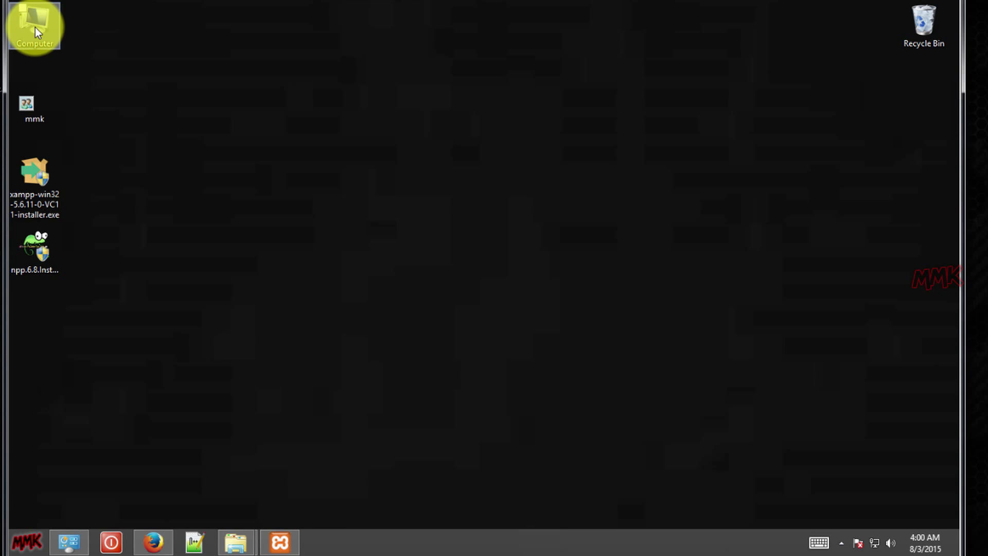
Open C:\xampp\htdocs in Explorer and drag the Backup_test.com folder from the host onto the desktop.
{"action": "double_click", "coordinate": [35, 27]}
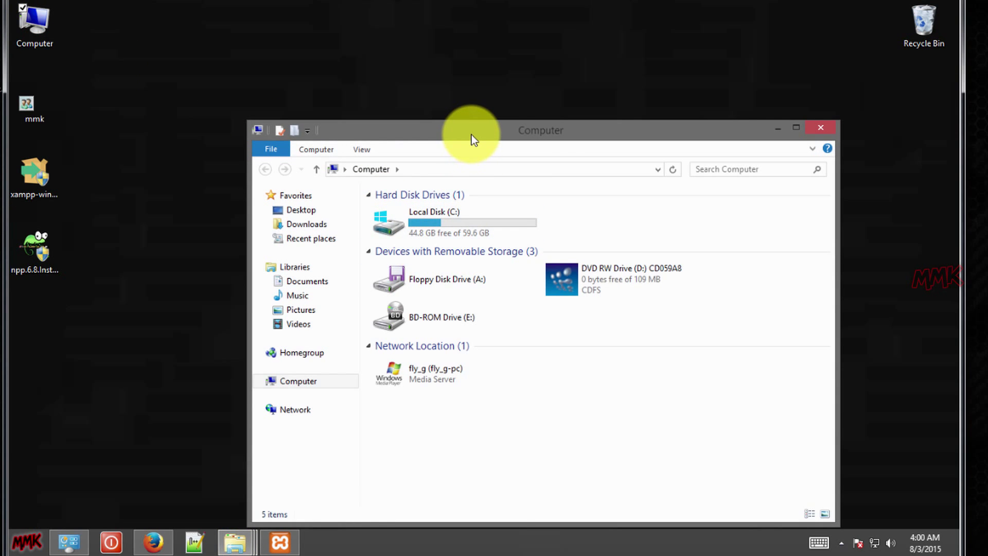
{"action": "left_click_drag", "start_coordinate": [471, 134], "coordinate": [417, 65]}
{"action": "left_click", "coordinate": [378, 155]}
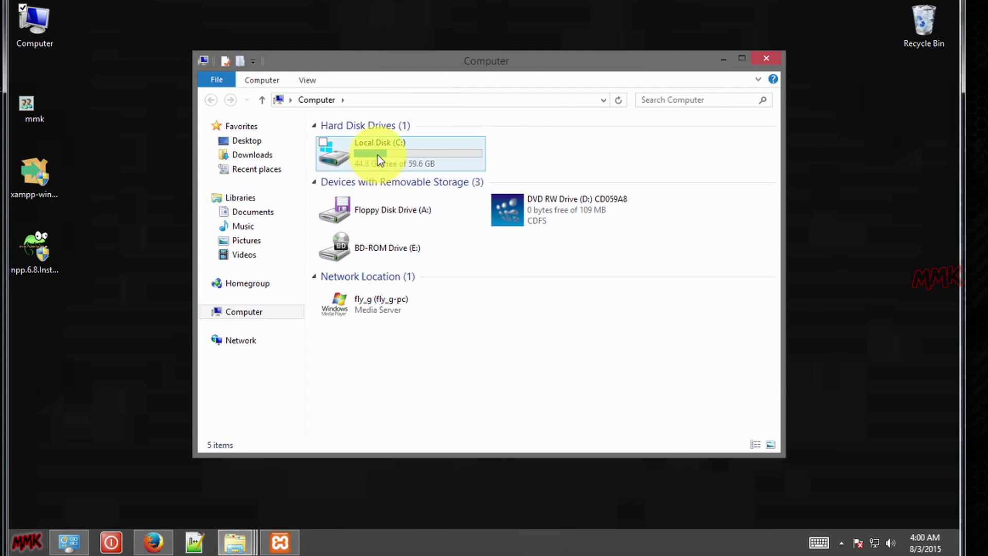
{"action": "double_click", "coordinate": [378, 156]}
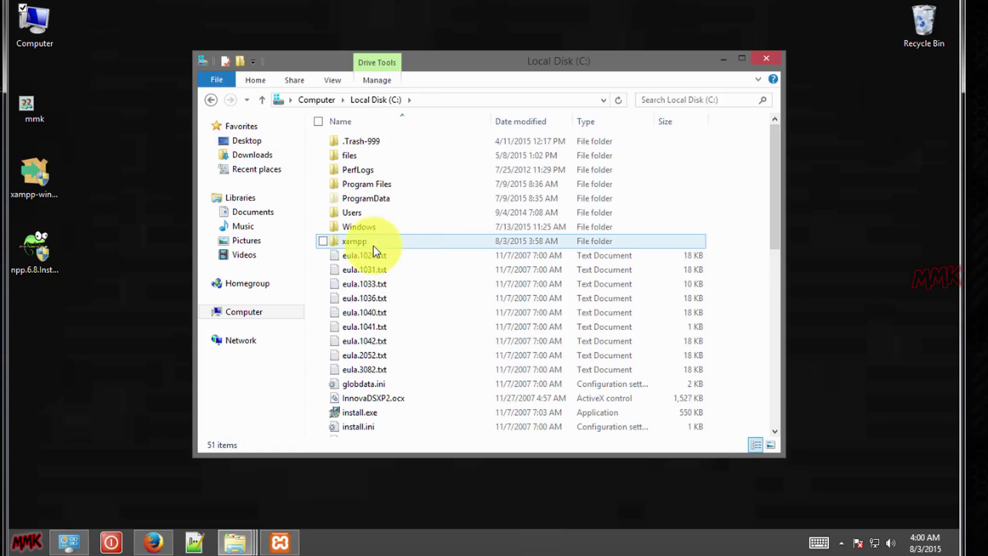
{"action": "double_click", "coordinate": [372, 246]}
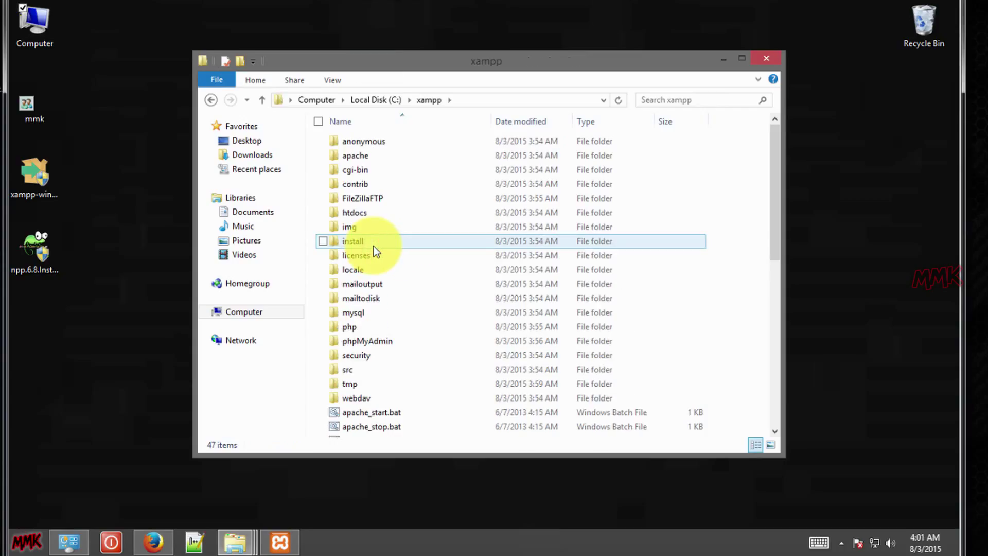
{"action": "double_click", "coordinate": [378, 212]}
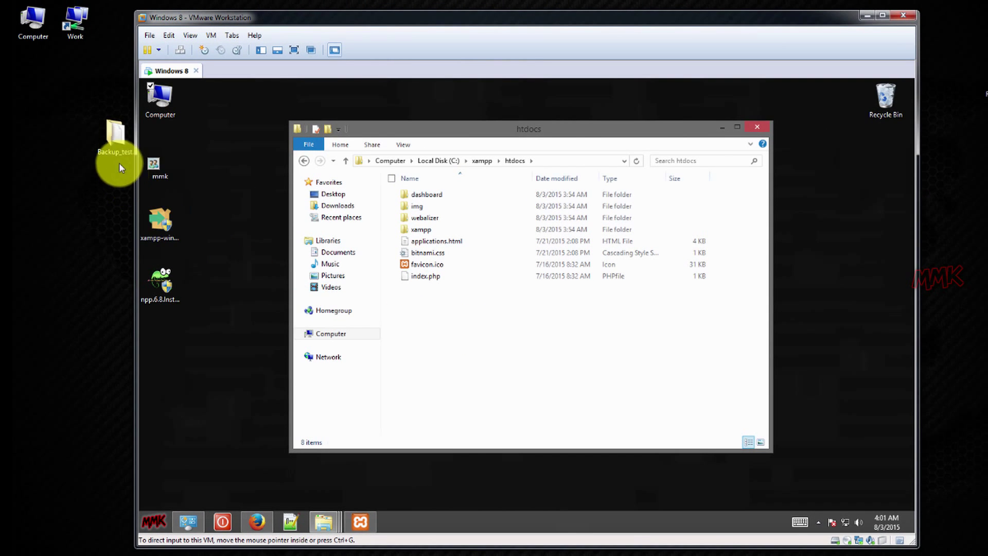
{"action": "left_click_drag", "start_coordinate": [115, 135], "coordinate": [216, 171]}
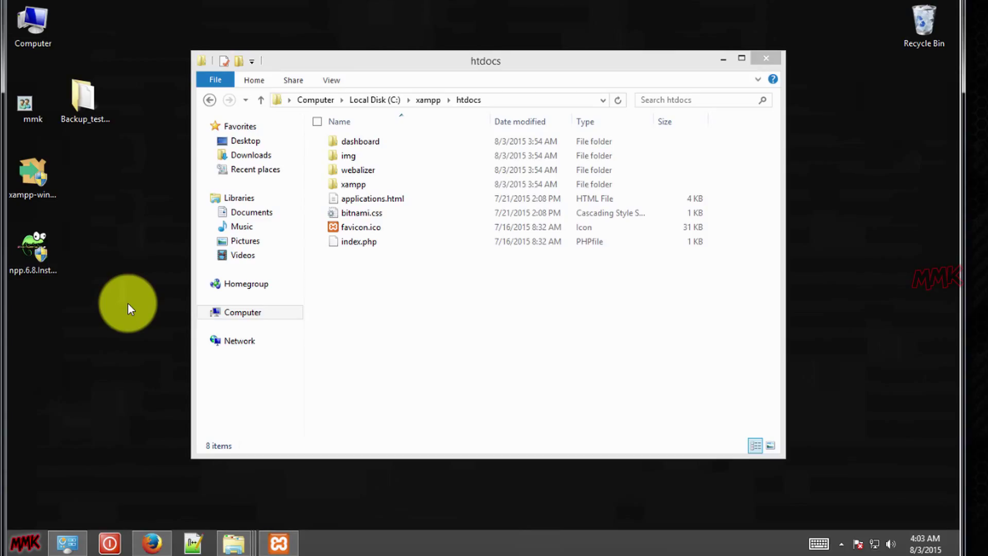
Copy the test.com folder from the Backup_test.com folder.
{"action": "double_click", "coordinate": [85, 107]}
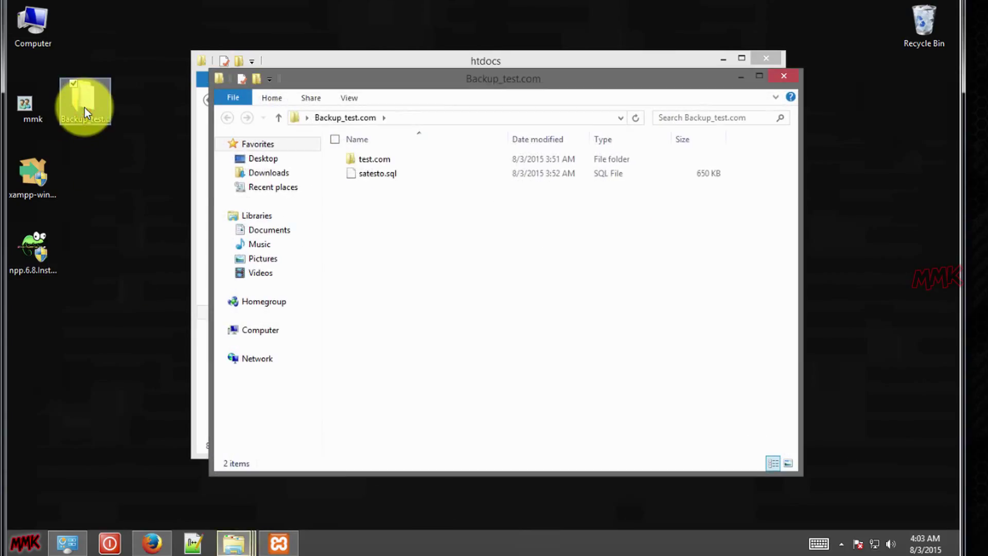
{"action": "left_click", "coordinate": [381, 162]}
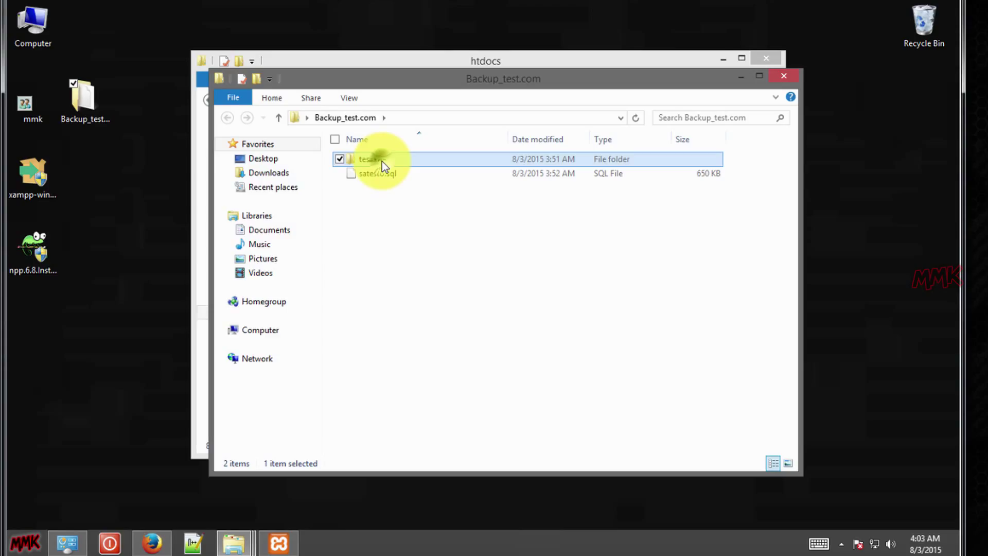
{"action": "right_click", "coordinate": [382, 162]}
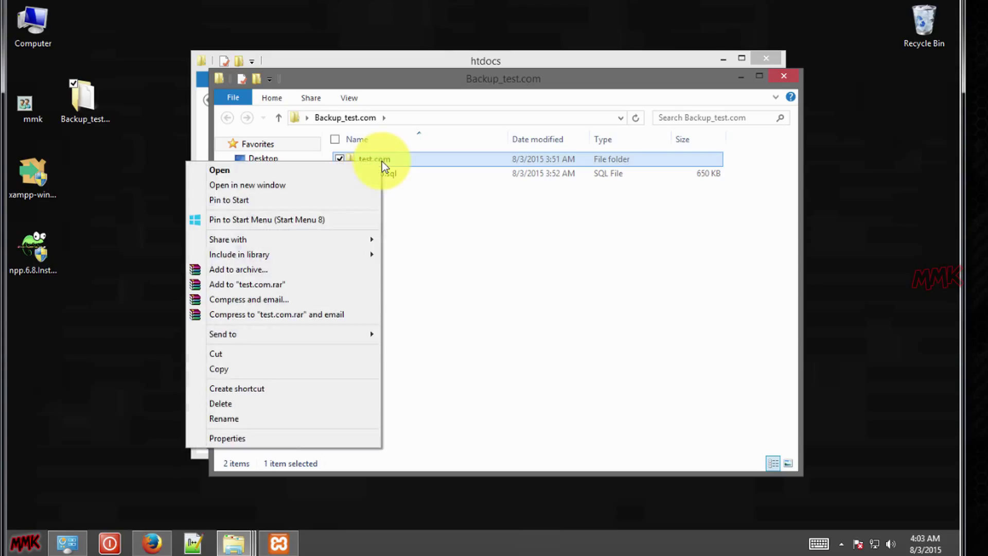
{"action": "left_click", "coordinate": [279, 368]}
Paste test.com into C:\xampp\htdocs and open it to see its WordPress files.
{"action": "left_click", "coordinate": [743, 77]}
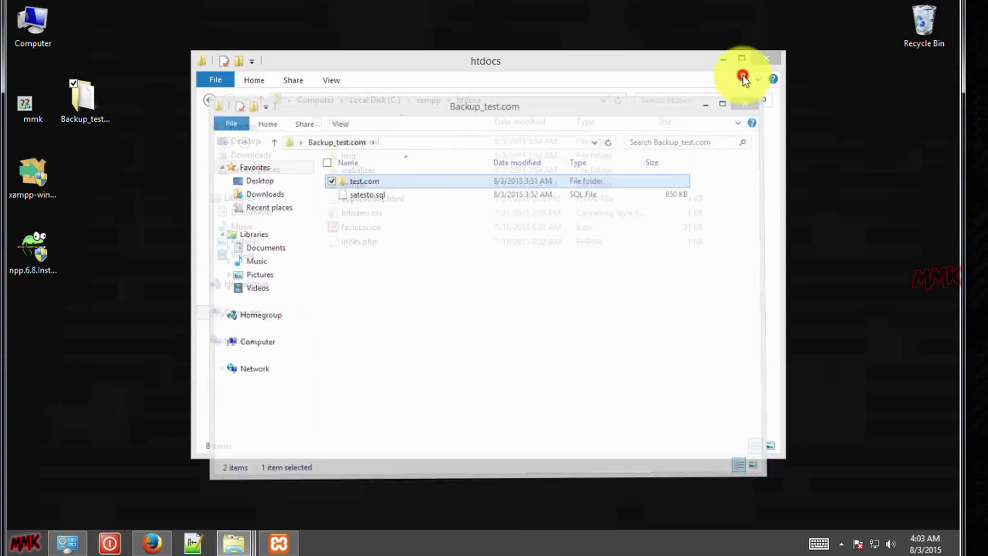
{"action": "left_click", "coordinate": [413, 314]}
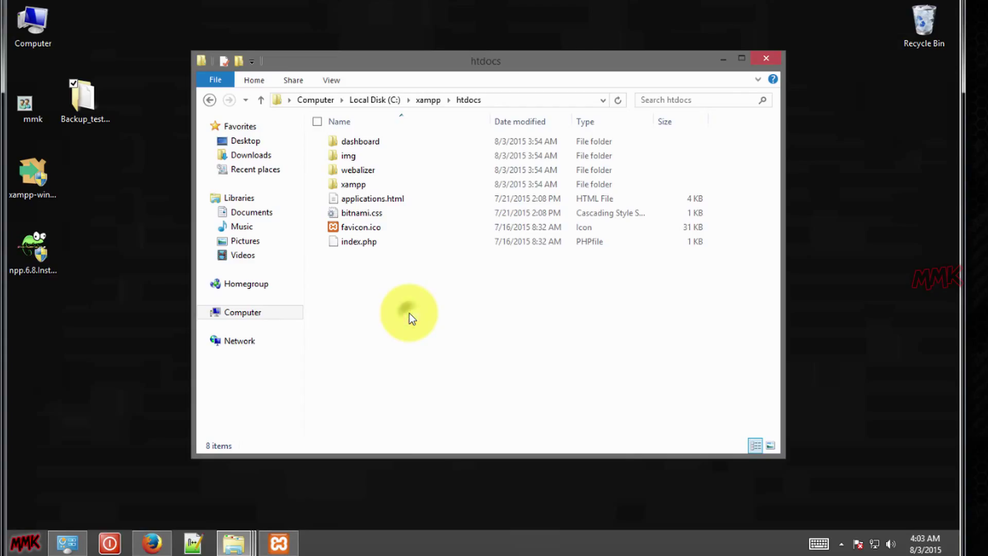
{"action": "right_click", "coordinate": [410, 313]}
{"action": "left_click", "coordinate": [360, 407]}
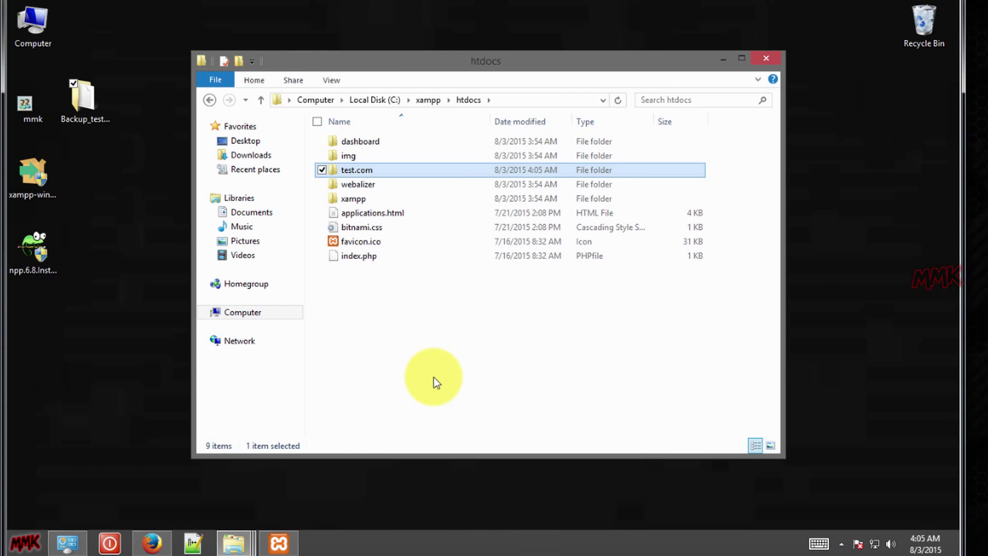
{"action": "left_click", "coordinate": [434, 381]}
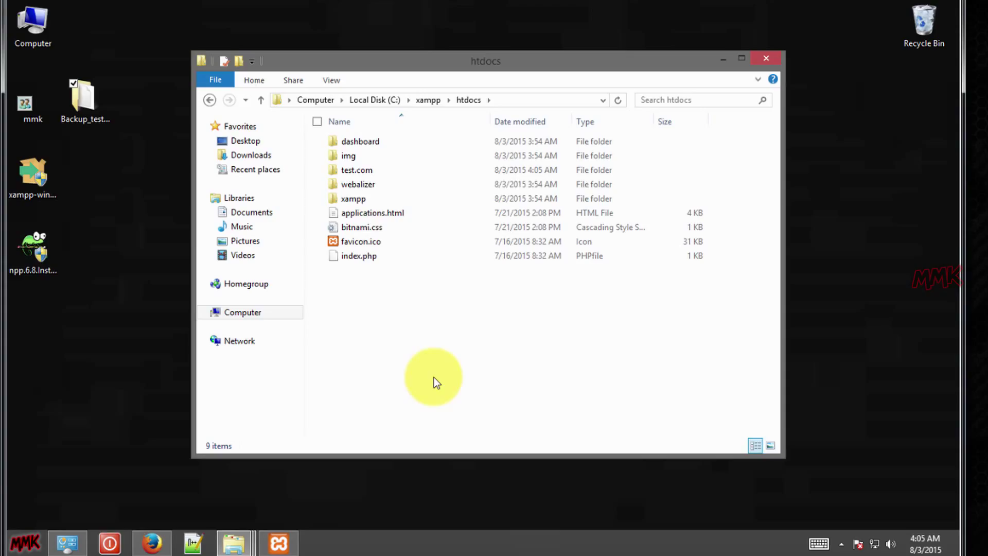
{"action": "double_click", "coordinate": [360, 165]}
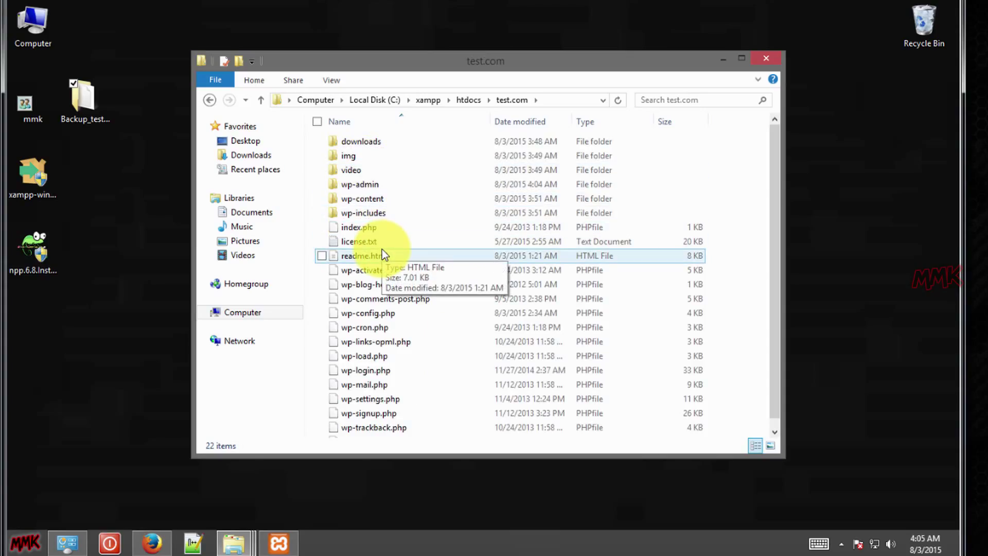
Load localhost/test.com in Firefox, which shows 'Error establishing a database connection'.
{"action": "left_click", "coordinate": [150, 540]}
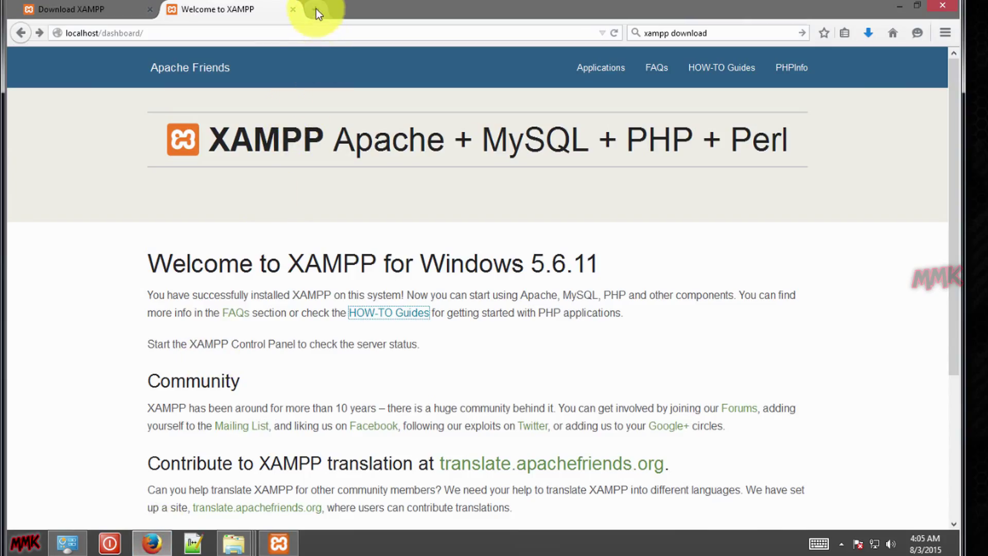
{"action": "left_click", "coordinate": [308, 32]}
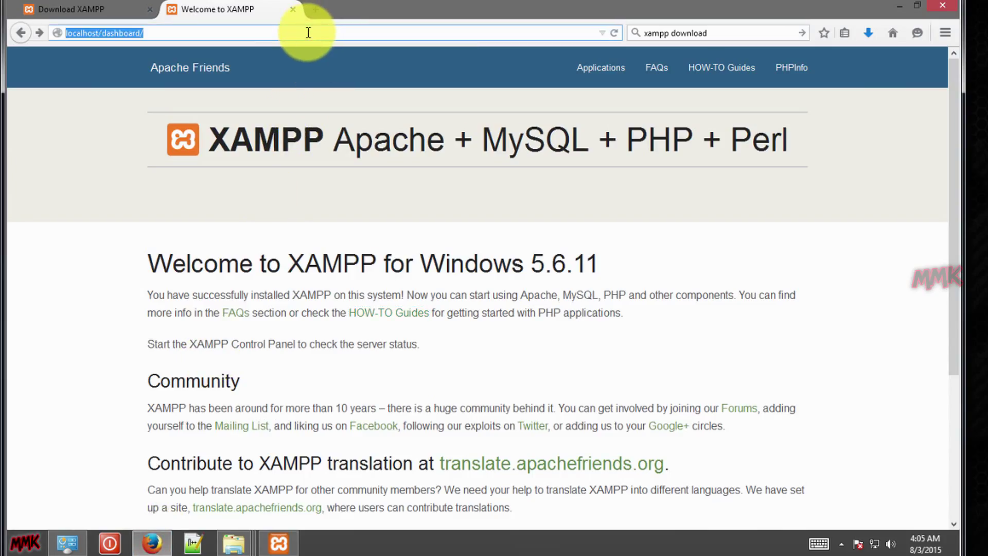
{"action": "type", "text": "localhost/test.com"}
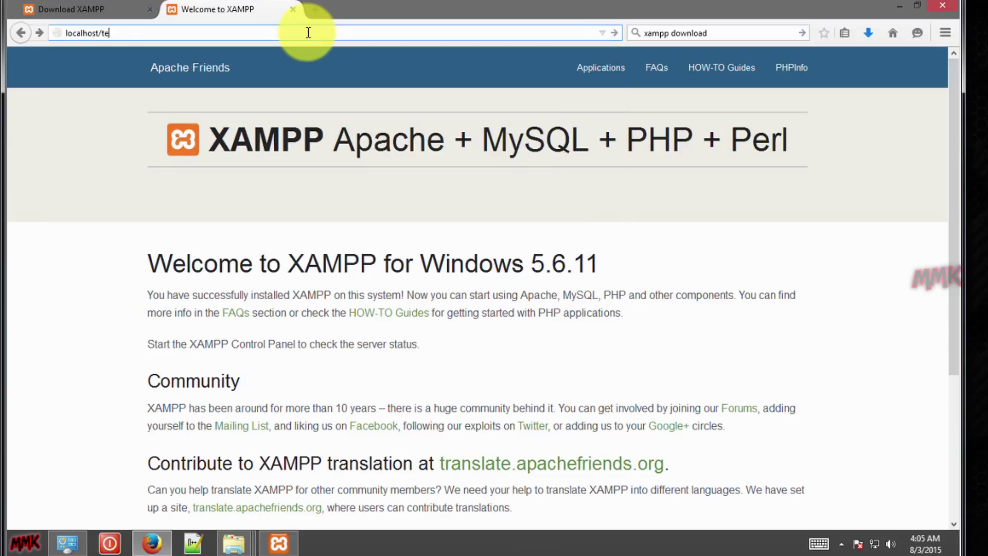
{"action": "key", "text": "Return"}
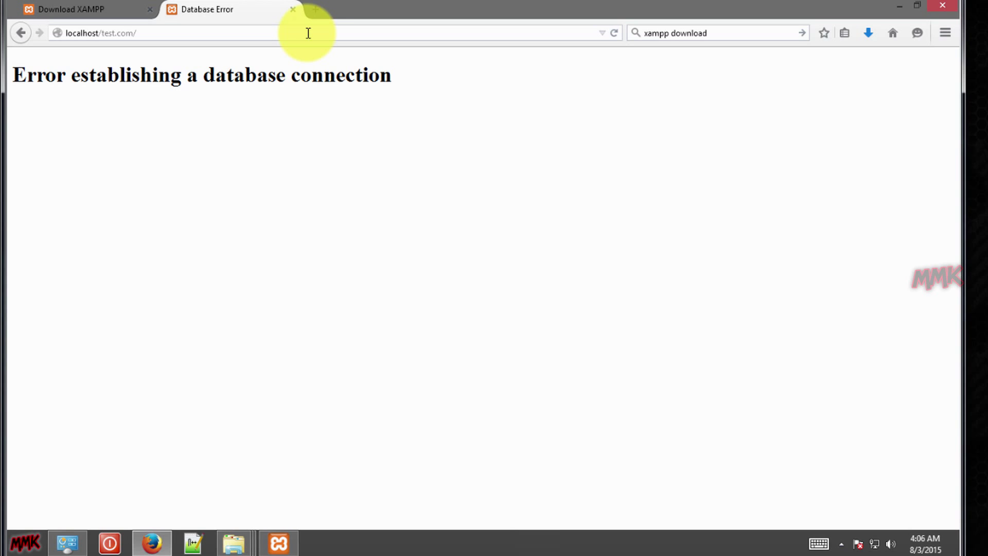
Load localhost/phpmyadmin in a new tab and go to its New database page.
{"action": "left_click", "coordinate": [313, 9]}
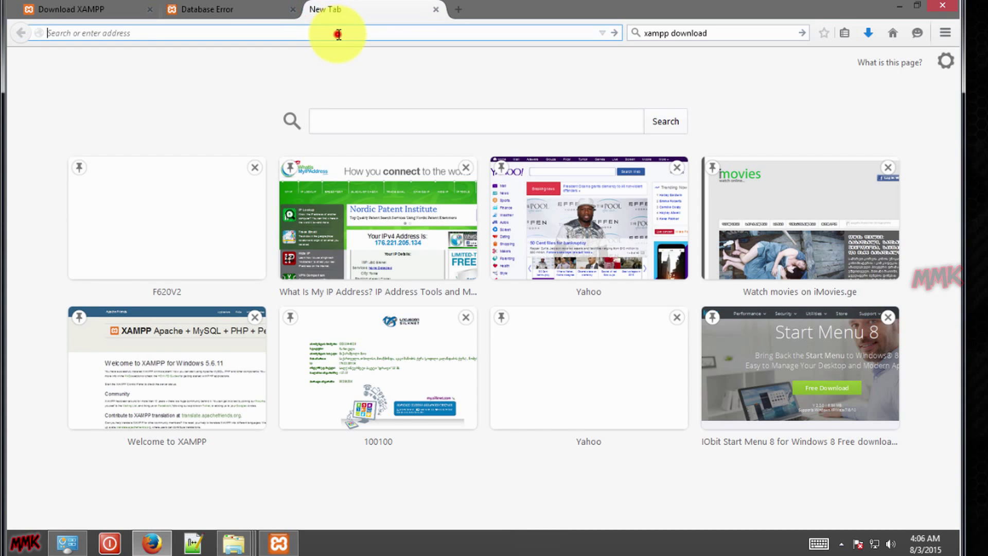
{"action": "type", "text": "localhost/p"}
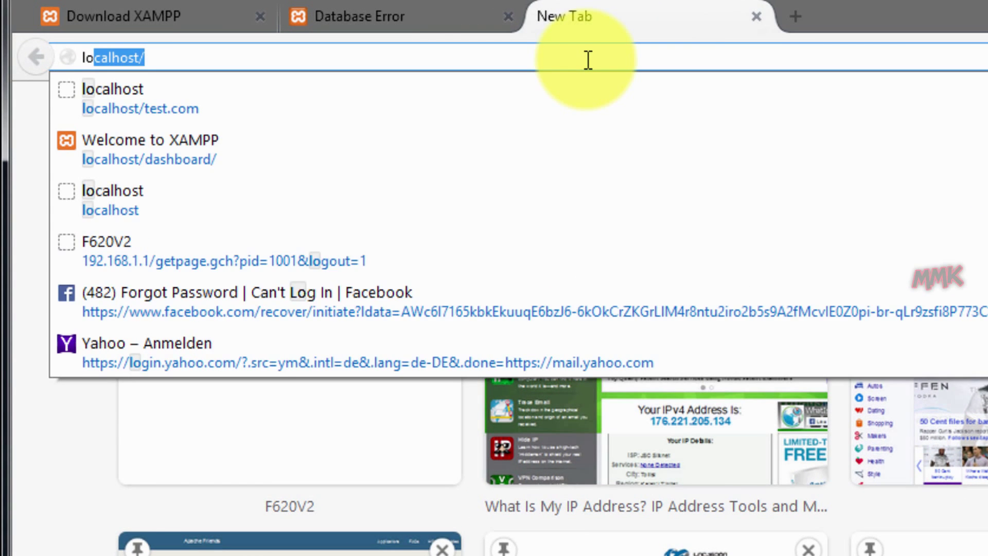
{"action": "type", "text": "hpmyadmin"}
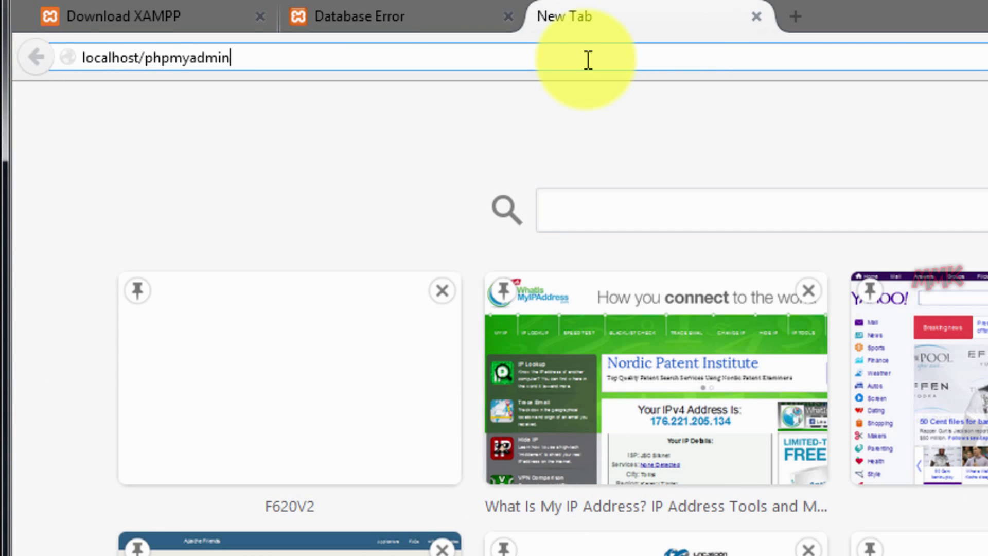
{"action": "key", "text": "Return"}
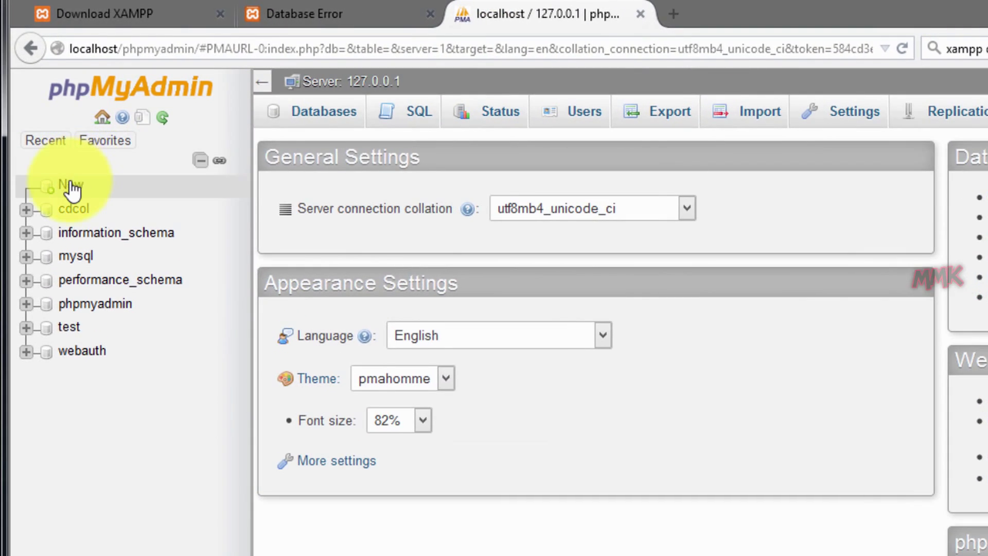
{"action": "left_click", "coordinate": [47, 125]}
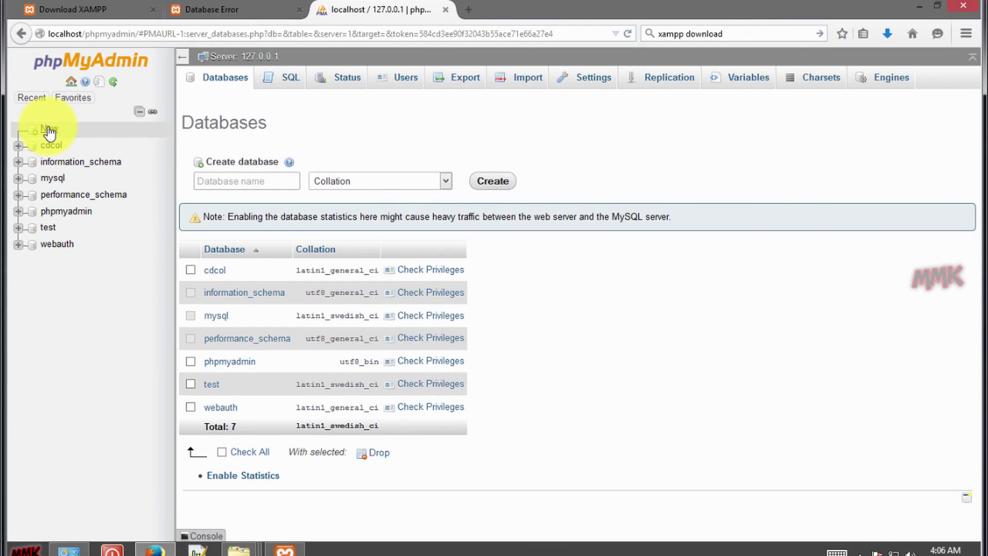
Copy the name 'satesto' from the satesto.sql file in Backup_test.com, then return to phpMyAdmin.
{"action": "left_click", "coordinate": [920, 7]}
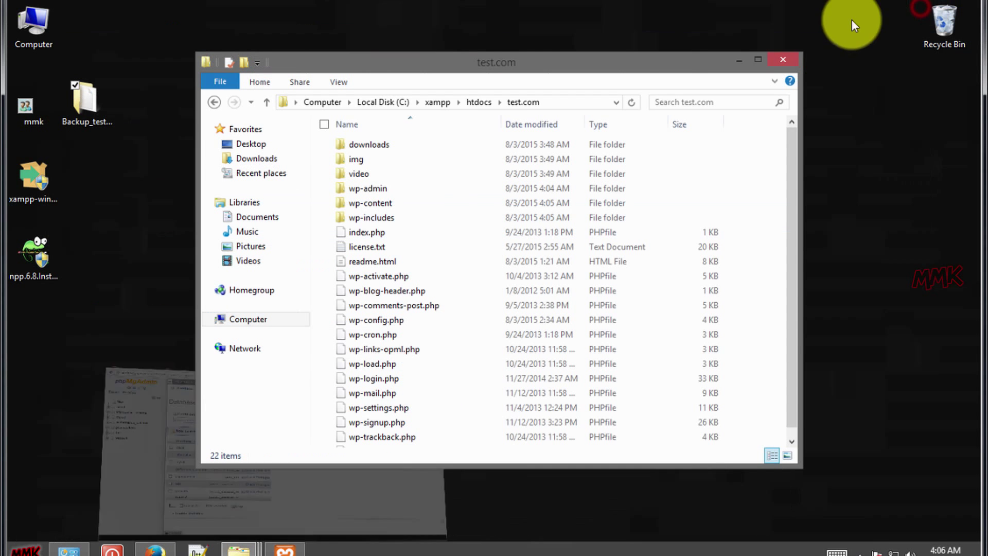
{"action": "left_click", "coordinate": [100, 110]}
{"action": "double_click", "coordinate": [101, 110]}
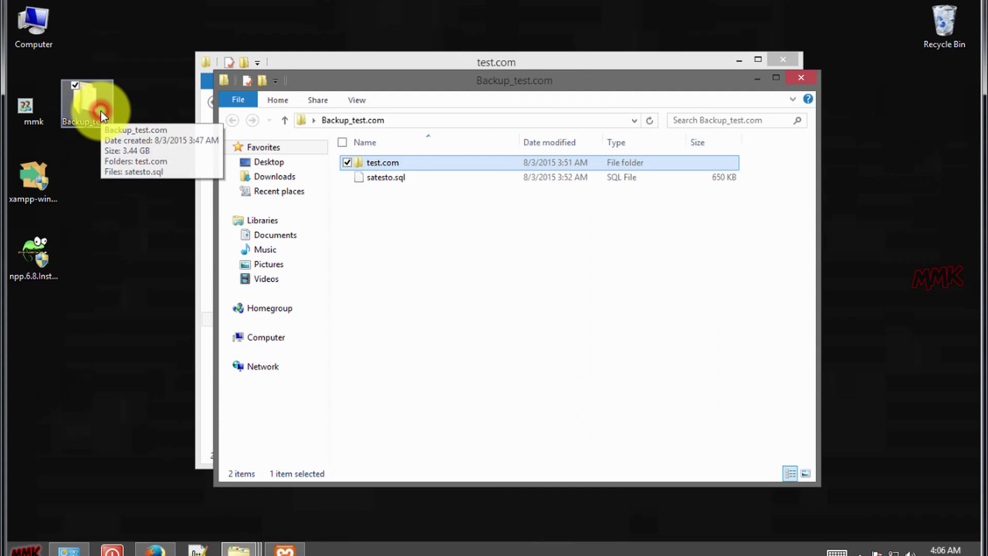
{"action": "left_click", "coordinate": [379, 178]}
{"action": "right_click", "coordinate": [606, 286]}
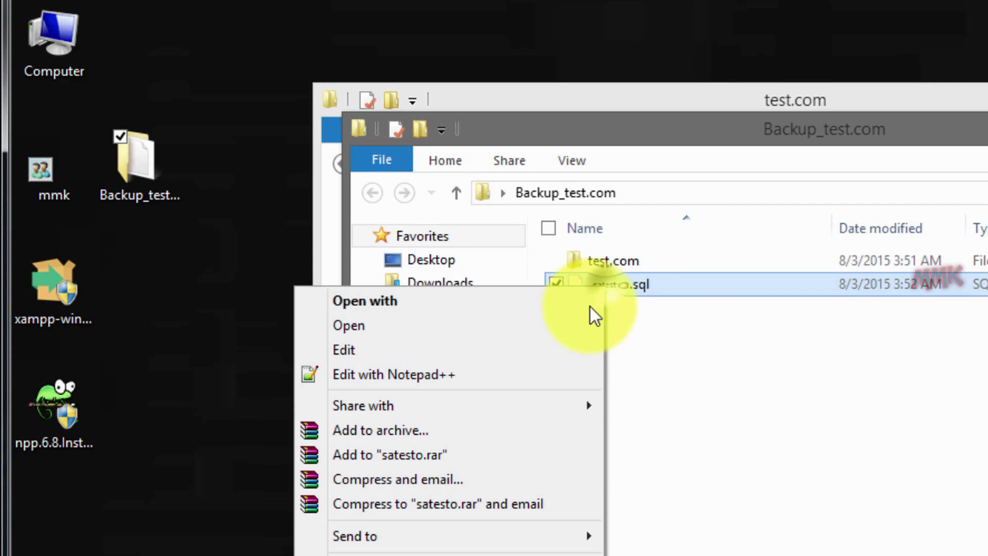
{"action": "key", "text": "m"}
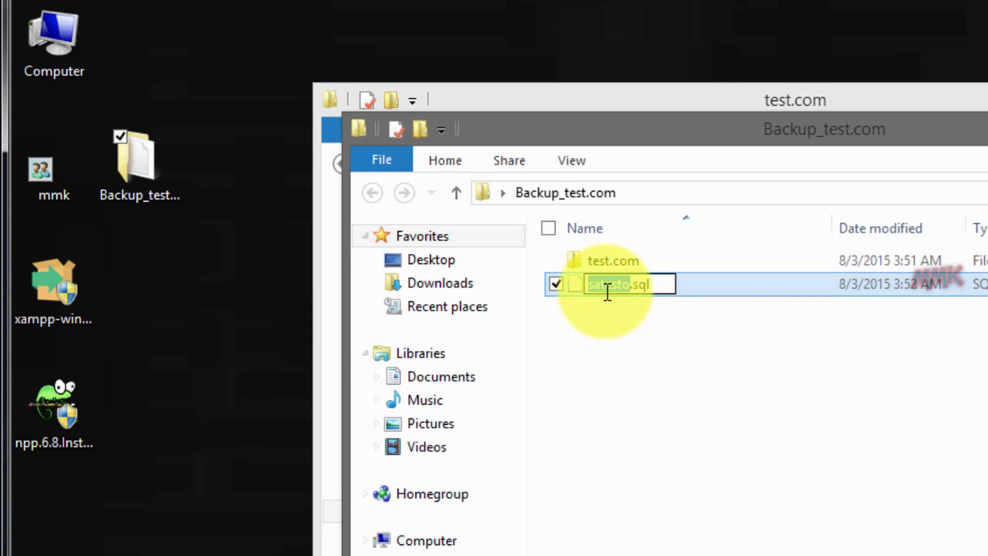
{"action": "right_click", "coordinate": [604, 292]}
{"action": "left_click", "coordinate": [531, 362]}
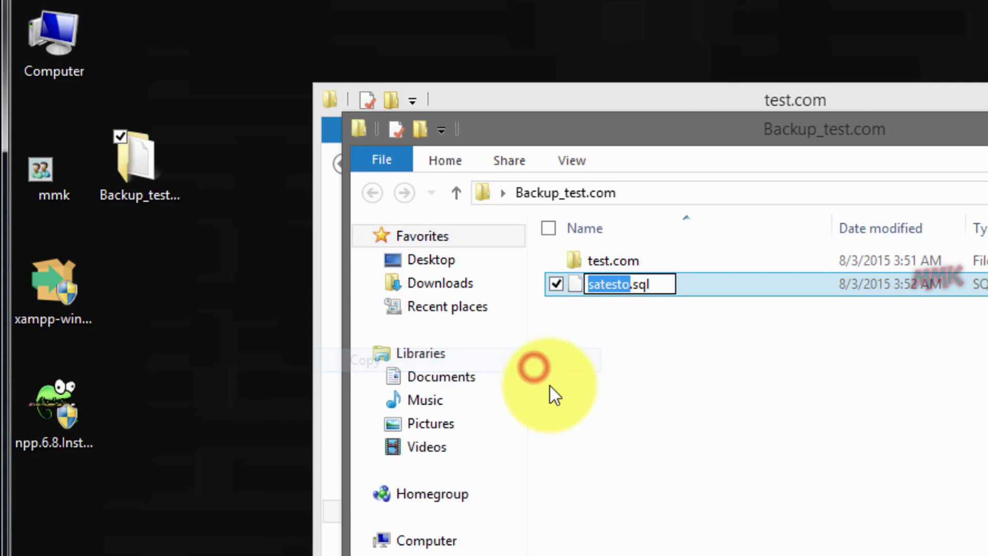
{"action": "left_click", "coordinate": [624, 463]}
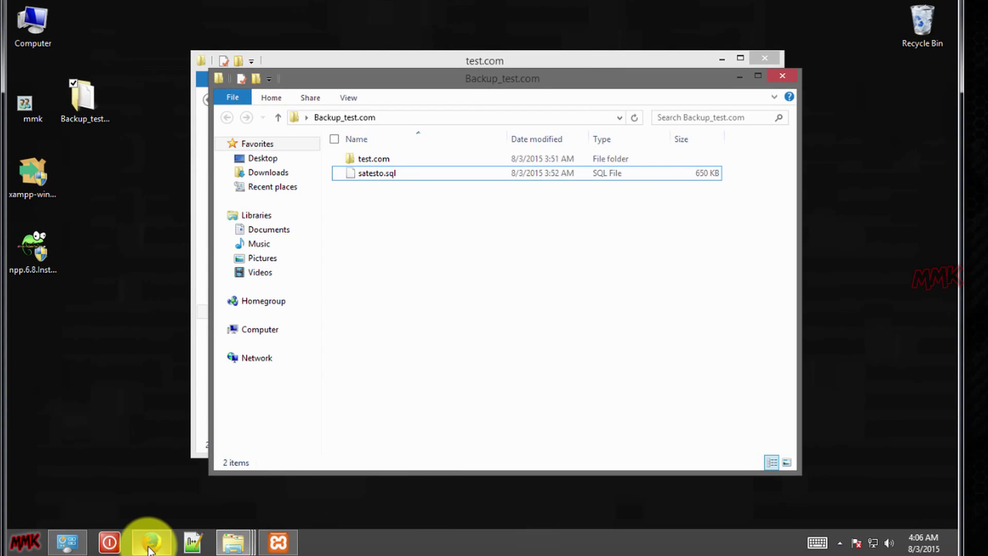
{"action": "left_click", "coordinate": [149, 540]}
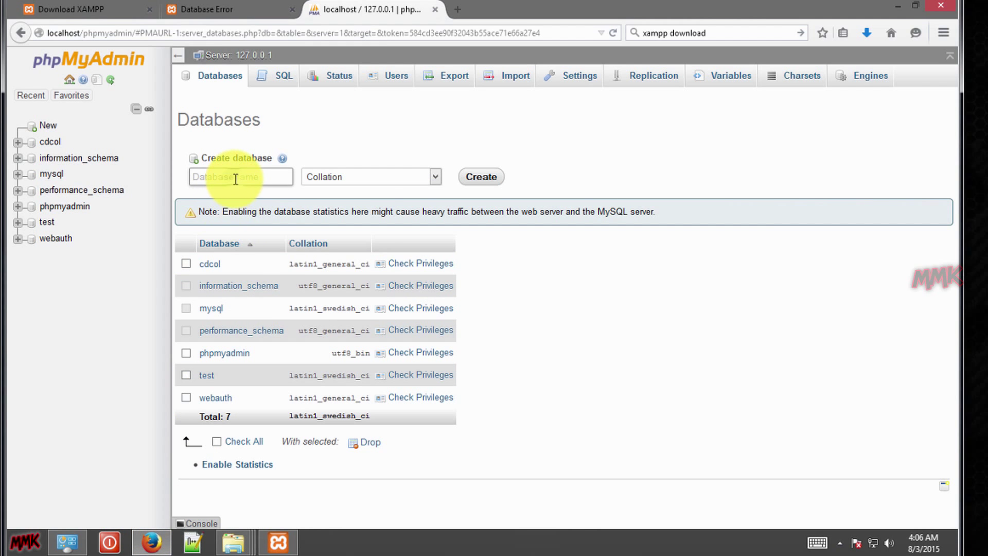
Paste satesto as the new database name and choose the utf8_general_ci collation.
{"action": "right_click", "coordinate": [234, 177]}
{"action": "left_click", "coordinate": [265, 237]}
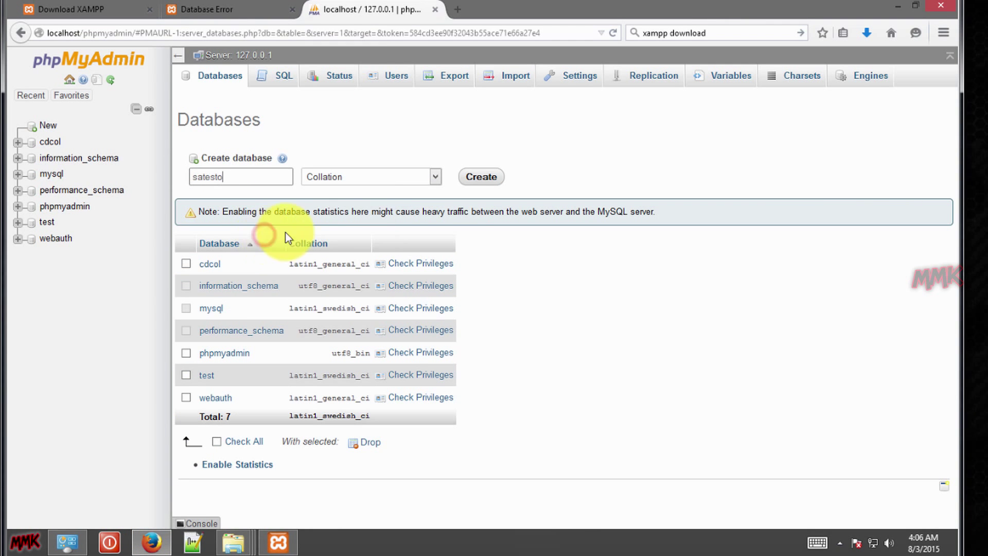
{"action": "left_click", "coordinate": [436, 176]}
{"action": "scroll", "coordinate": [383, 347], "scroll_direction": "down", "scroll_amount": 3}
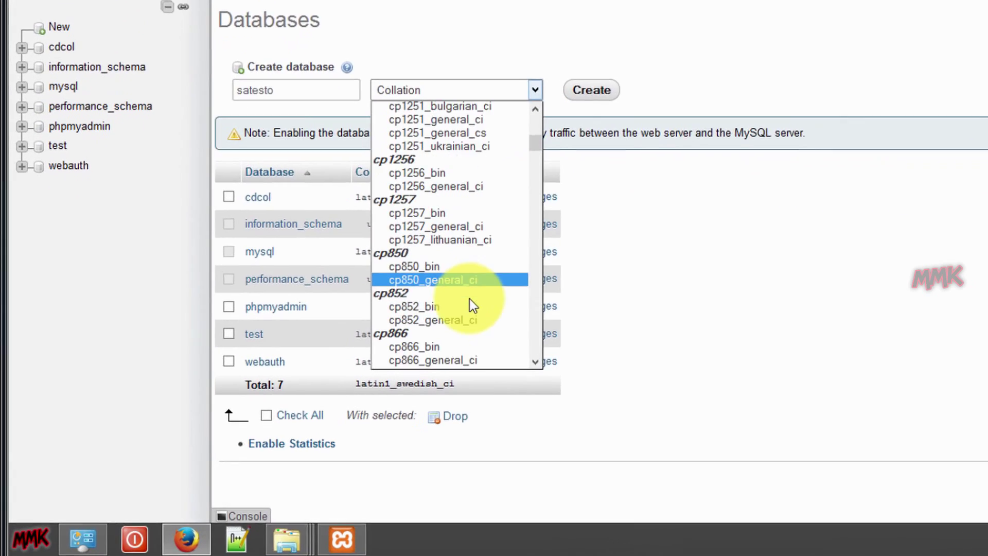
{"action": "scroll", "coordinate": [470, 298], "scroll_direction": "down", "scroll_amount": 20}
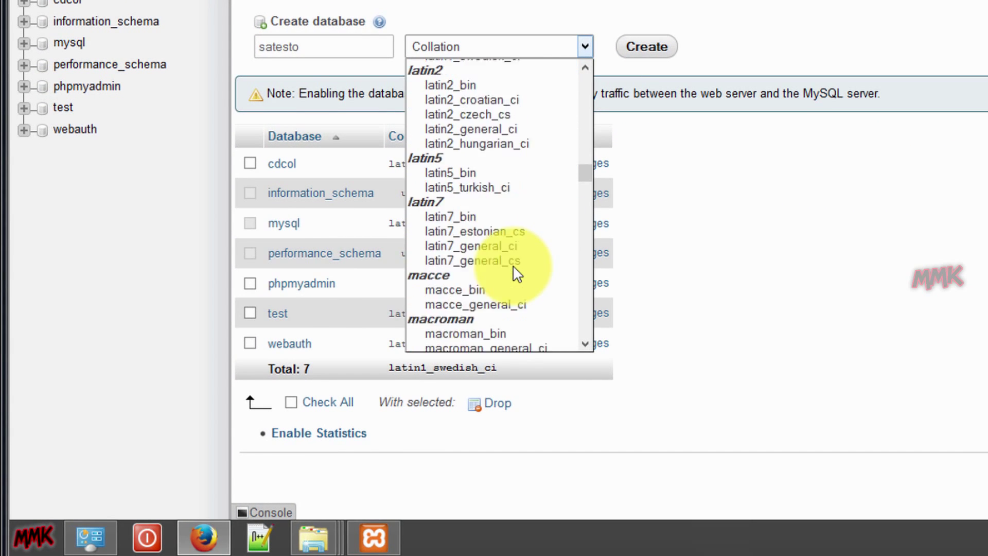
{"action": "scroll", "coordinate": [514, 276], "scroll_direction": "down", "scroll_amount": 18}
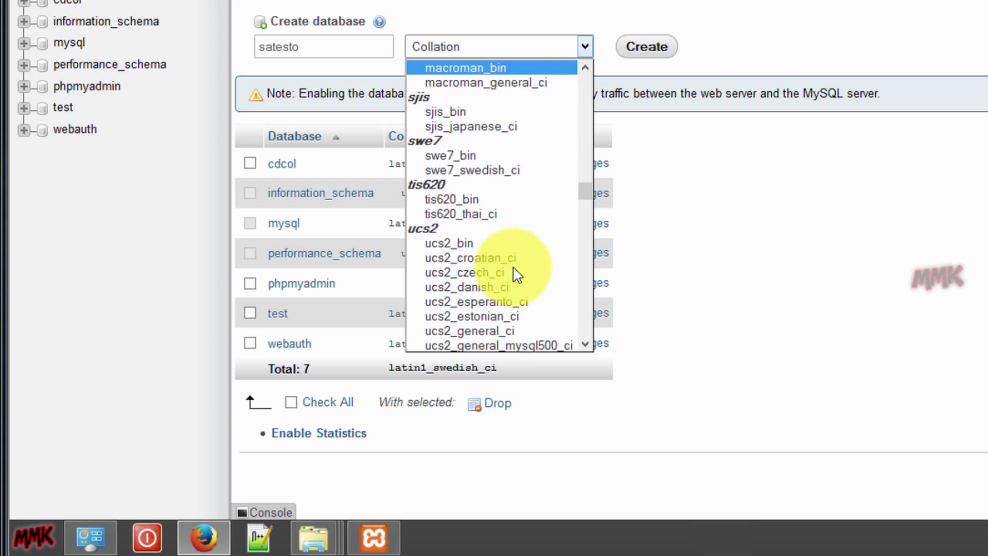
{"action": "scroll", "coordinate": [512, 278], "scroll_direction": "down", "scroll_amount": 10}
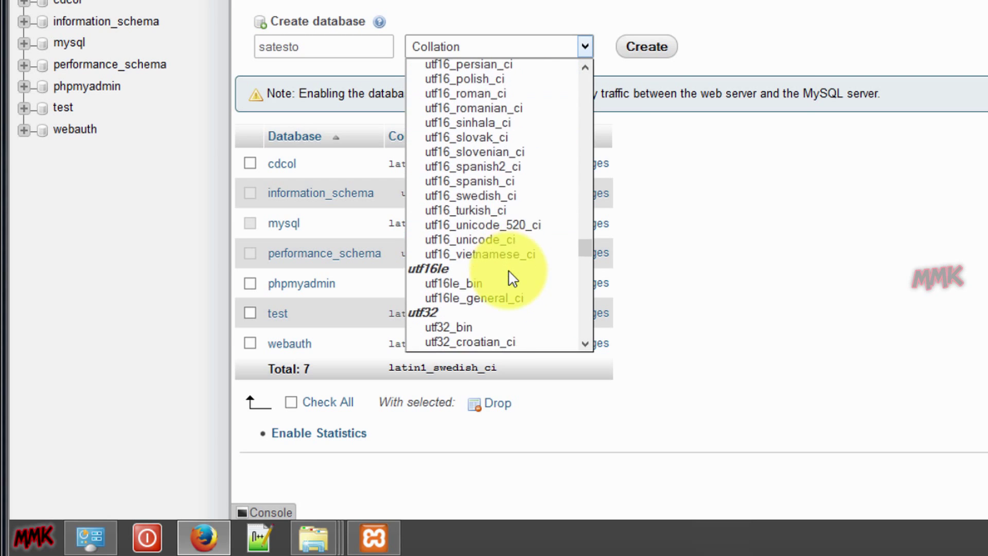
{"action": "scroll", "coordinate": [507, 272], "scroll_direction": "up", "scroll_amount": 2}
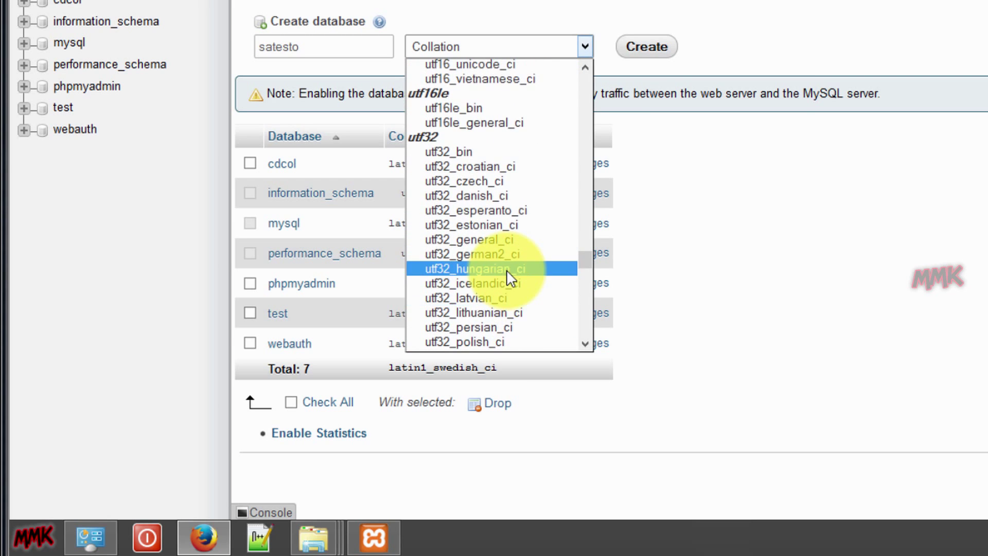
{"action": "scroll", "coordinate": [507, 270], "scroll_direction": "down", "scroll_amount": 8}
{"action": "scroll", "coordinate": [506, 269], "scroll_direction": "down", "scroll_amount": 2}
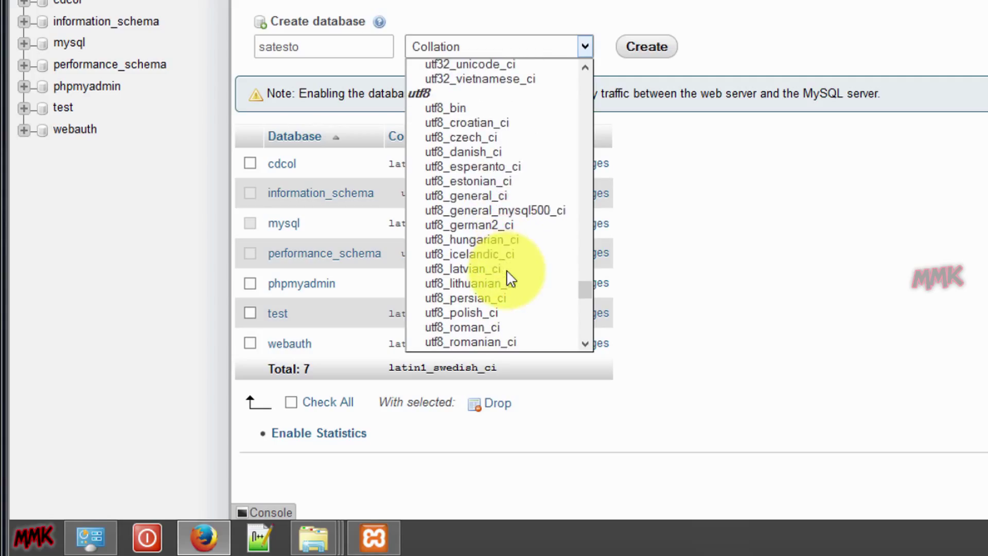
{"action": "left_click", "coordinate": [512, 197]}
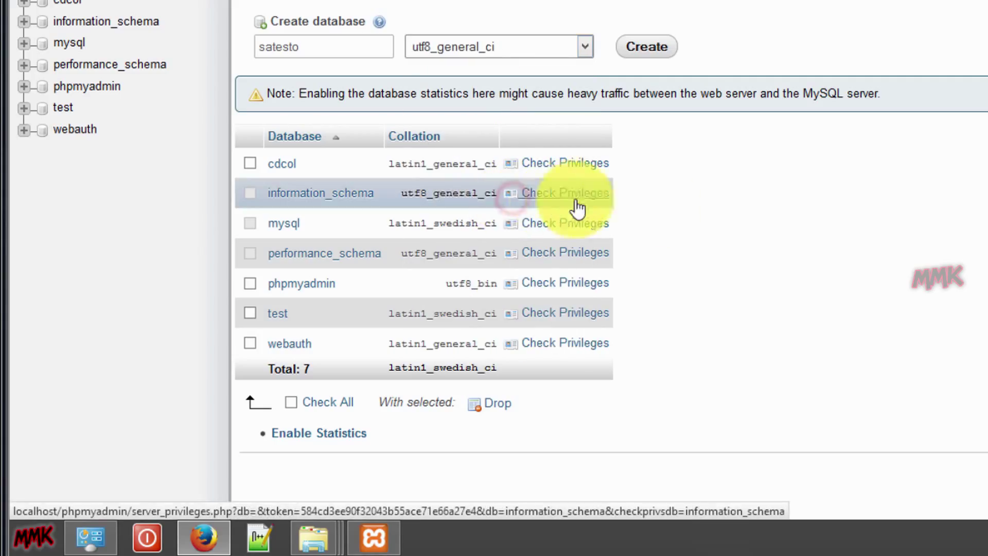
Create the satesto database and import Backup_test.com\satesto.sql into it, running 94 queries.
{"action": "left_click", "coordinate": [650, 51]}
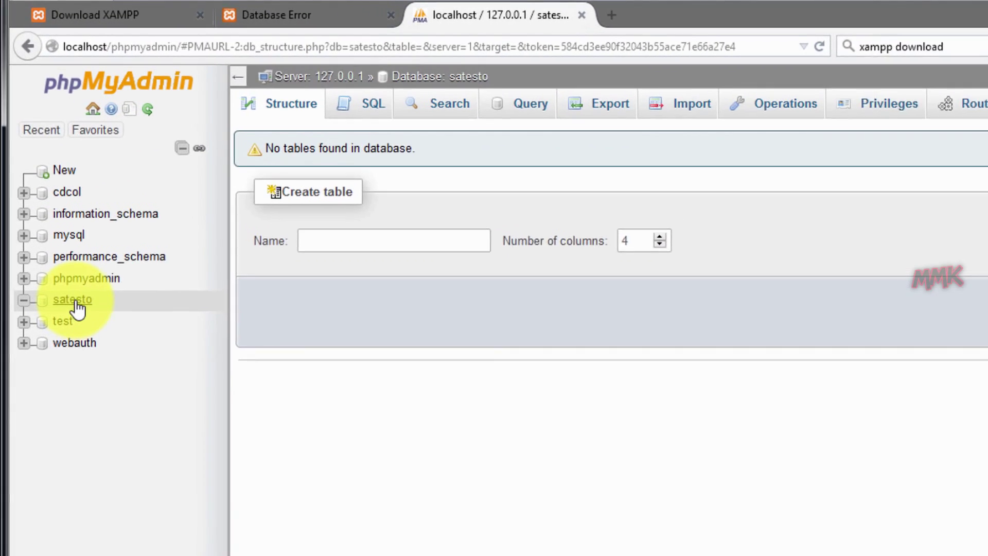
{"action": "left_click", "coordinate": [57, 223]}
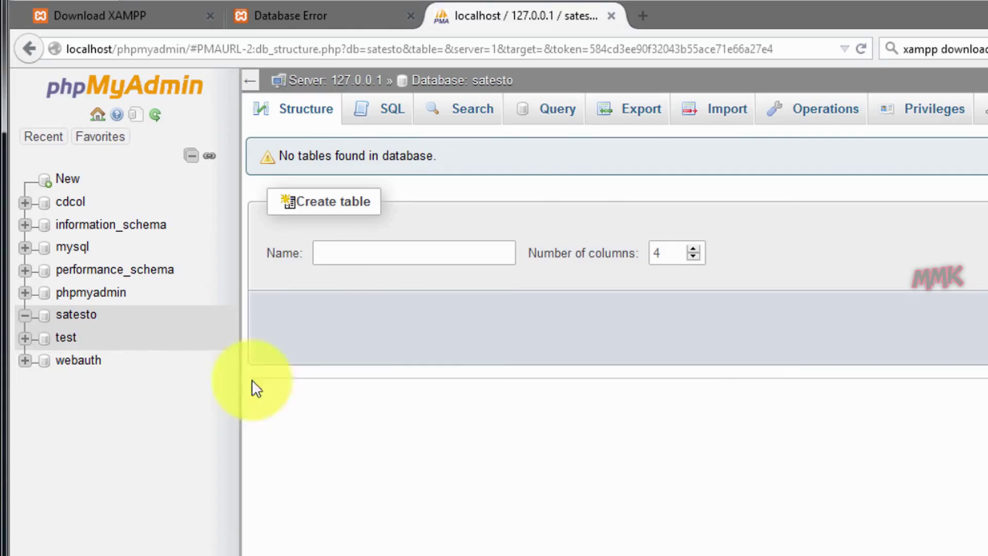
{"action": "left_click", "coordinate": [703, 114]}
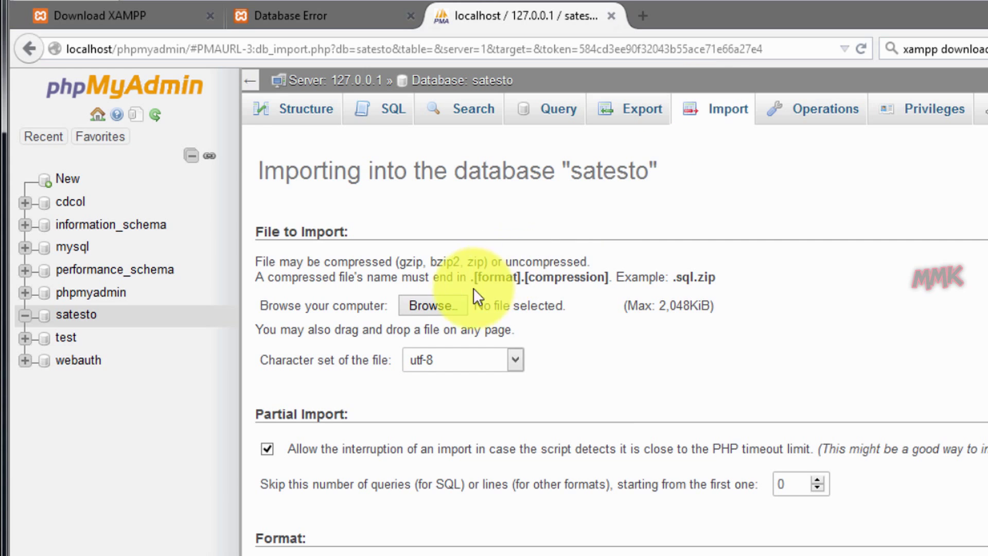
{"action": "left_click", "coordinate": [447, 301]}
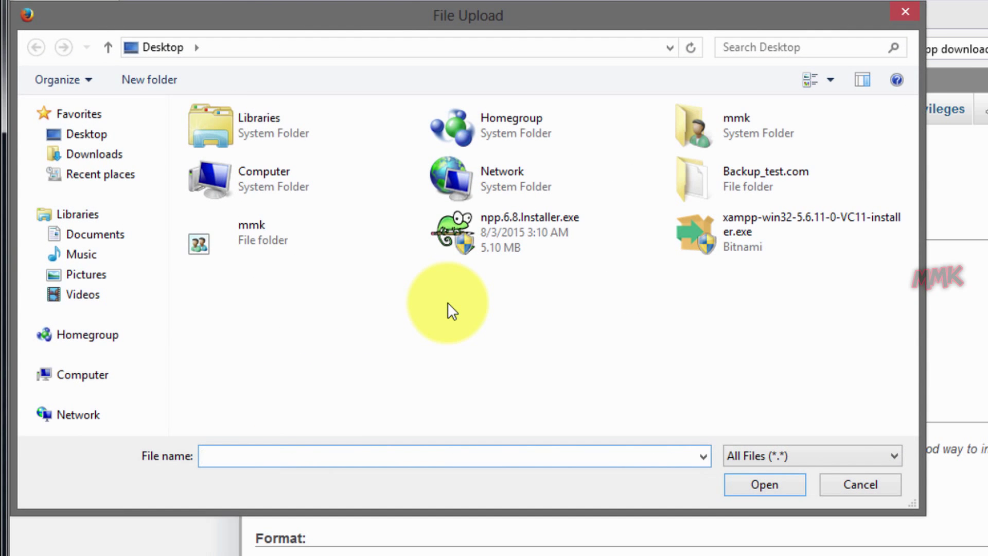
{"action": "double_click", "coordinate": [699, 183]}
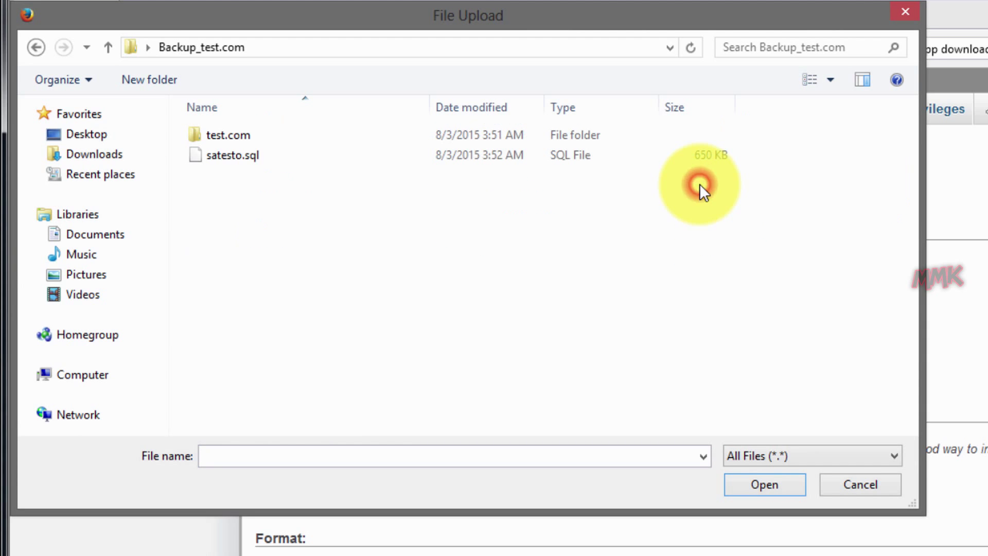
{"action": "left_click", "coordinate": [240, 156]}
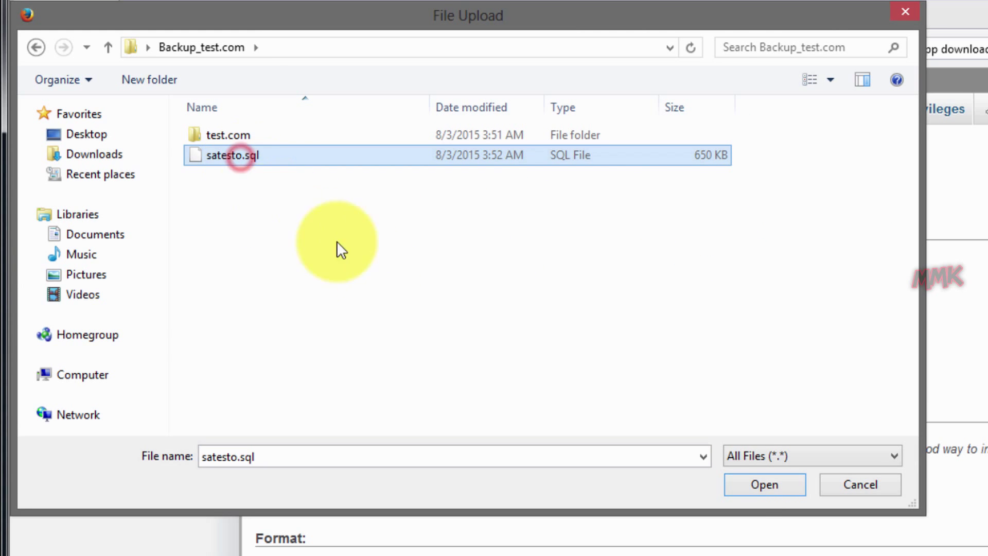
{"action": "left_click", "coordinate": [746, 483]}
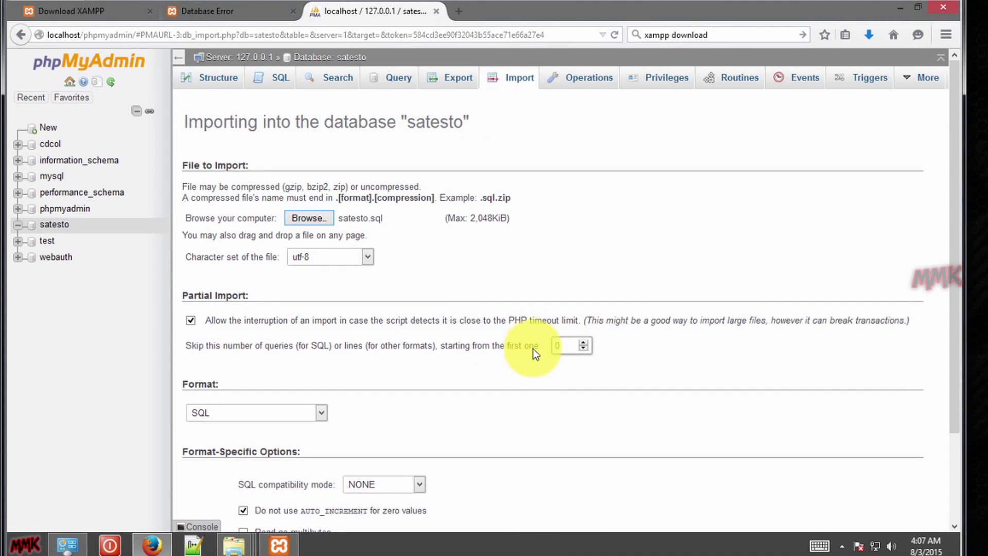
{"action": "scroll", "coordinate": [532, 348], "scroll_direction": "down", "scroll_amount": 3}
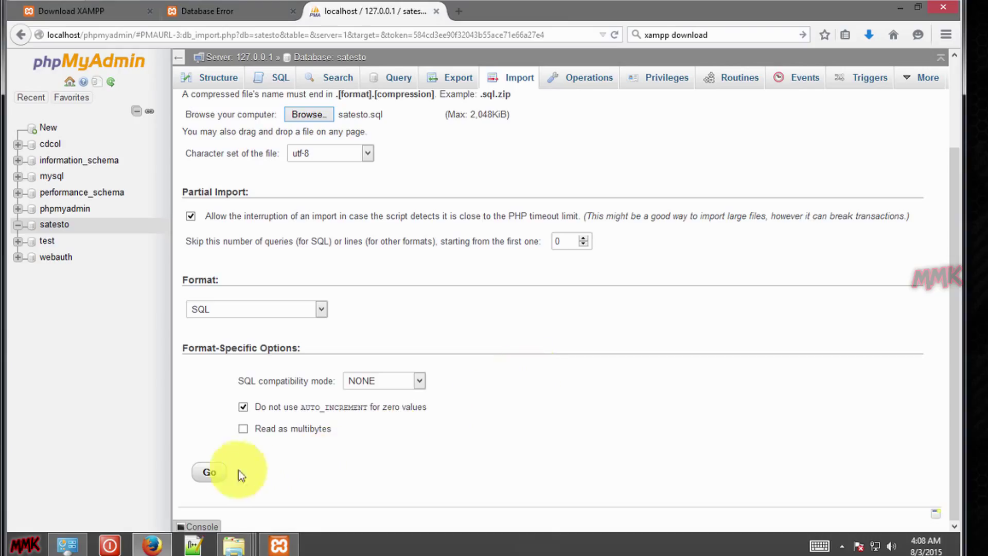
{"action": "left_click", "coordinate": [210, 472]}
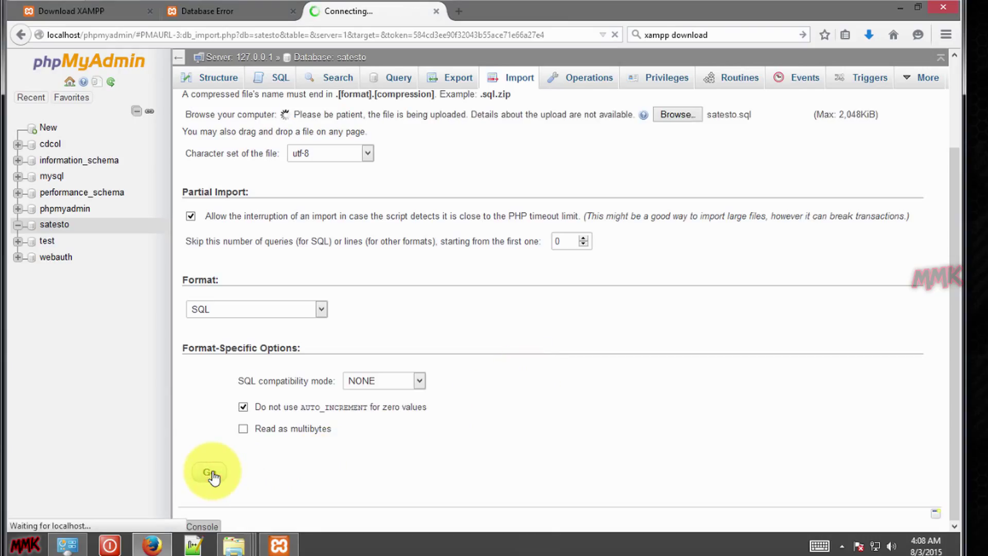
{"action": "scroll", "coordinate": [295, 396], "scroll_direction": "up", "scroll_amount": 3}
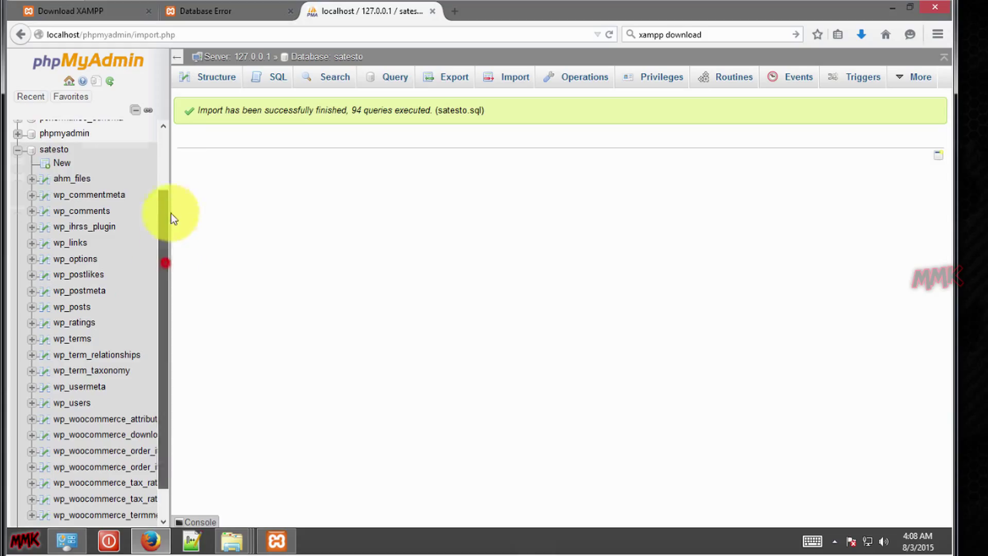
Expand the satesto database and scroll through its imported WordPress and WooCommerce tables.
{"action": "scroll", "coordinate": [168, 213], "scroll_direction": "up", "scroll_amount": 3}
{"action": "left_click", "coordinate": [18, 224]}
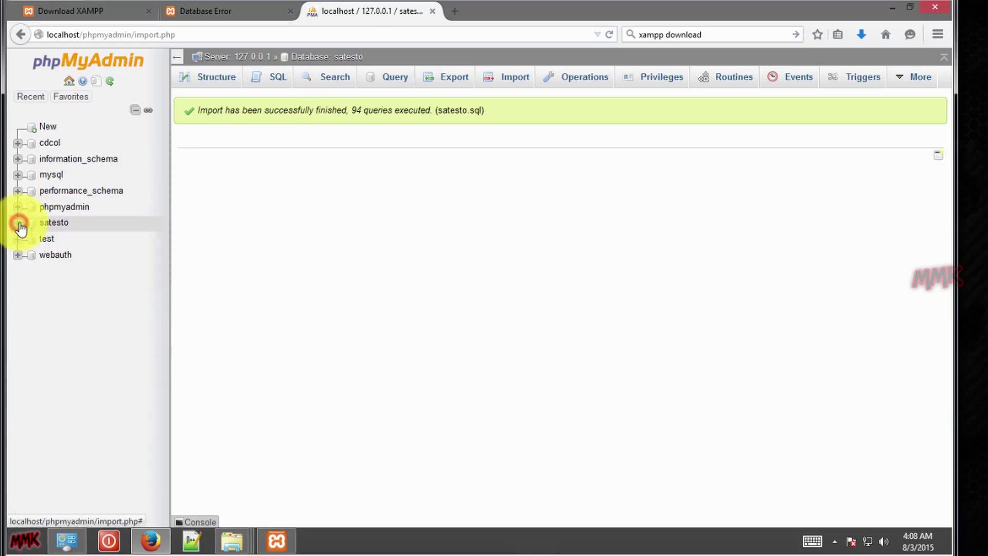
{"action": "left_click", "coordinate": [44, 224]}
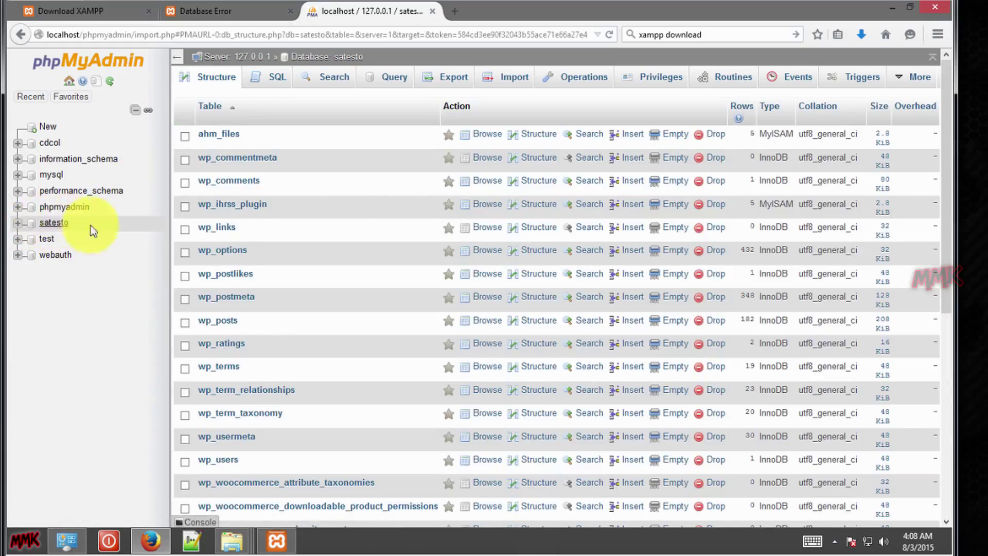
{"action": "scroll", "coordinate": [345, 268], "scroll_direction": "down", "scroll_amount": 7}
{"action": "scroll", "coordinate": [346, 277], "scroll_direction": "up", "scroll_amount": 7}
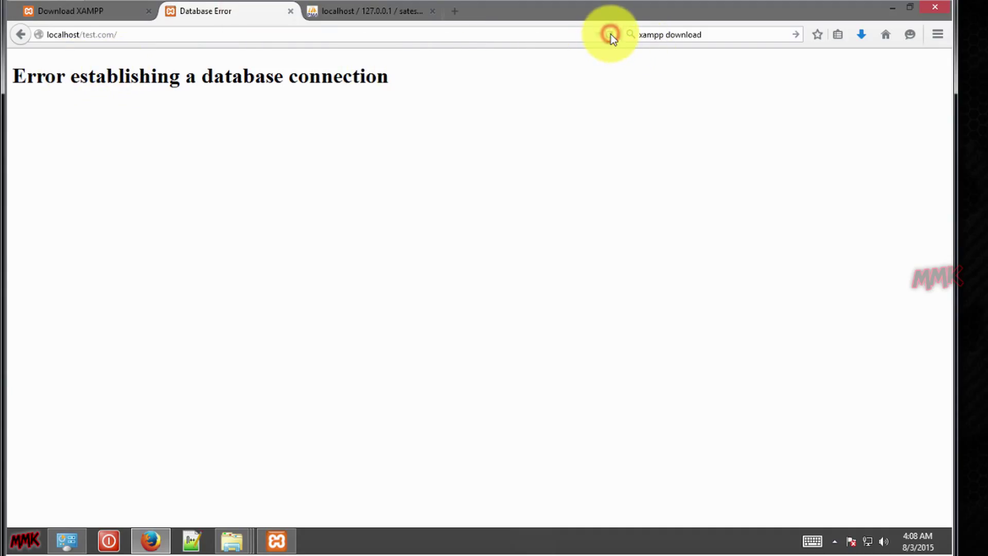
Reload localhost/test.com, which still reports the database connection error.
{"action": "left_click", "coordinate": [610, 34]}
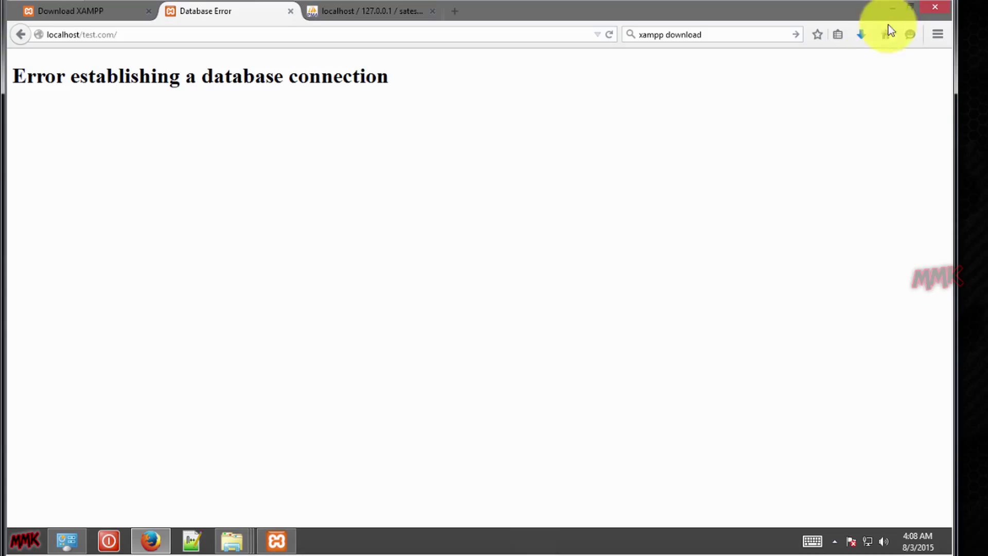
Close the backup folder and open htdocs\test.com\wp-config.php in Notepad++.
{"action": "left_click", "coordinate": [891, 8]}
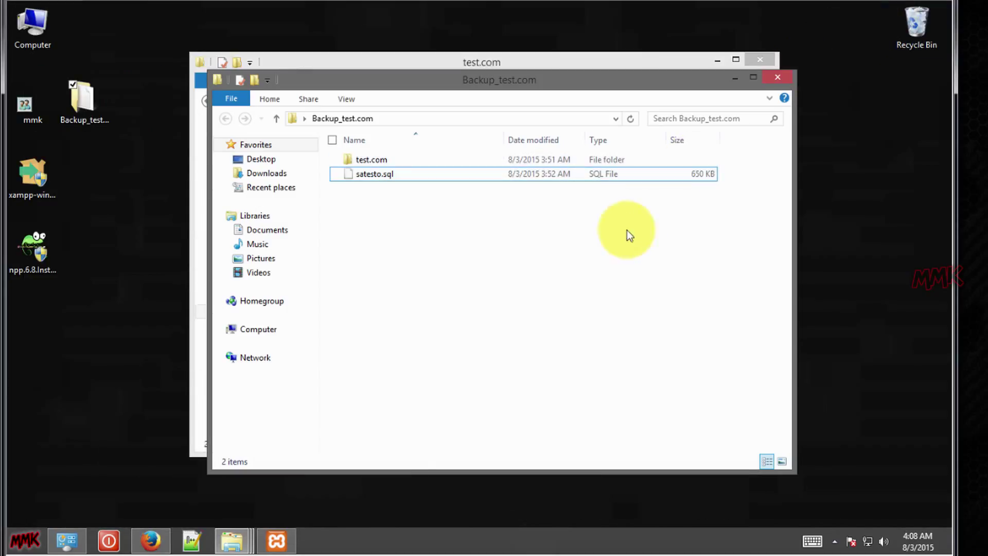
{"action": "left_click", "coordinate": [777, 77]}
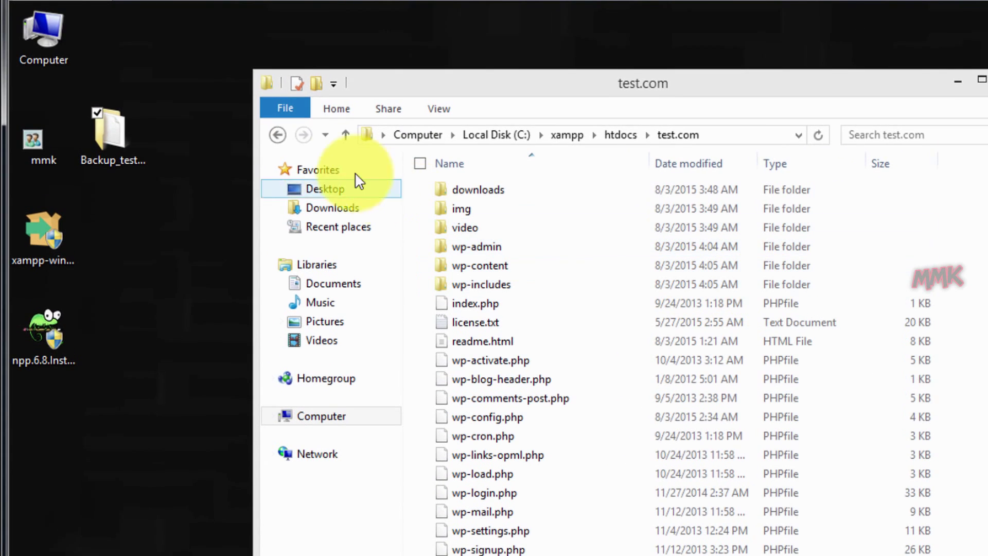
{"action": "left_click", "coordinate": [276, 136]}
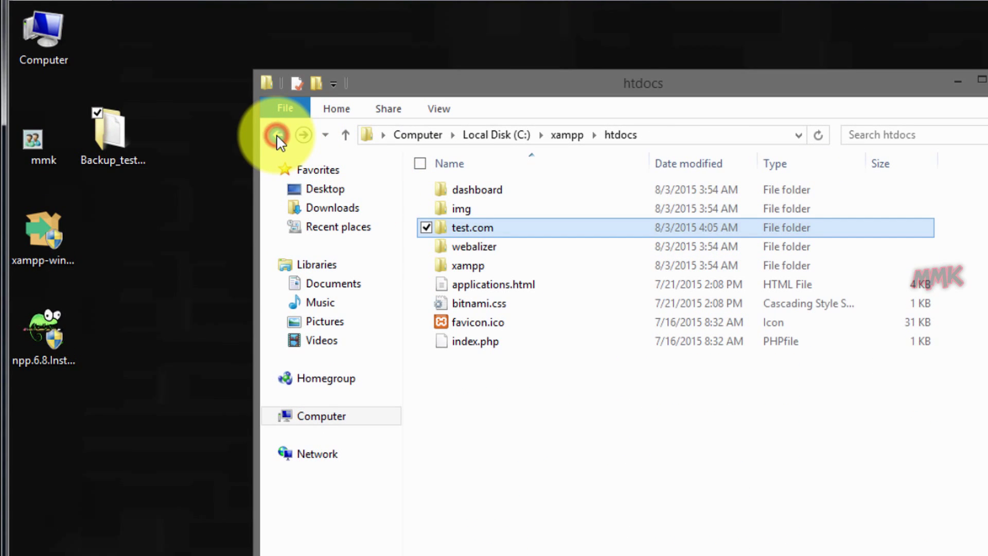
{"action": "double_click", "coordinate": [486, 228]}
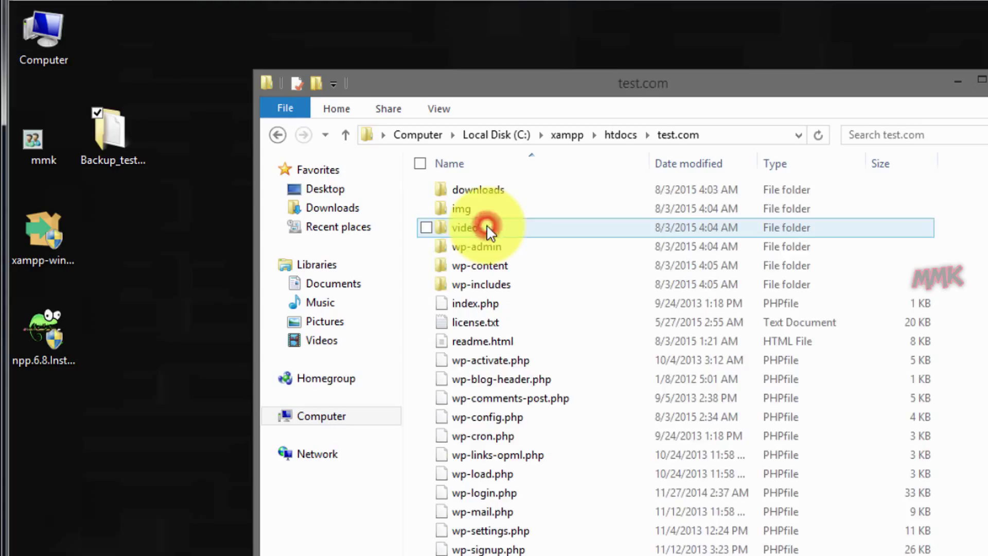
{"action": "right_click", "coordinate": [511, 419]}
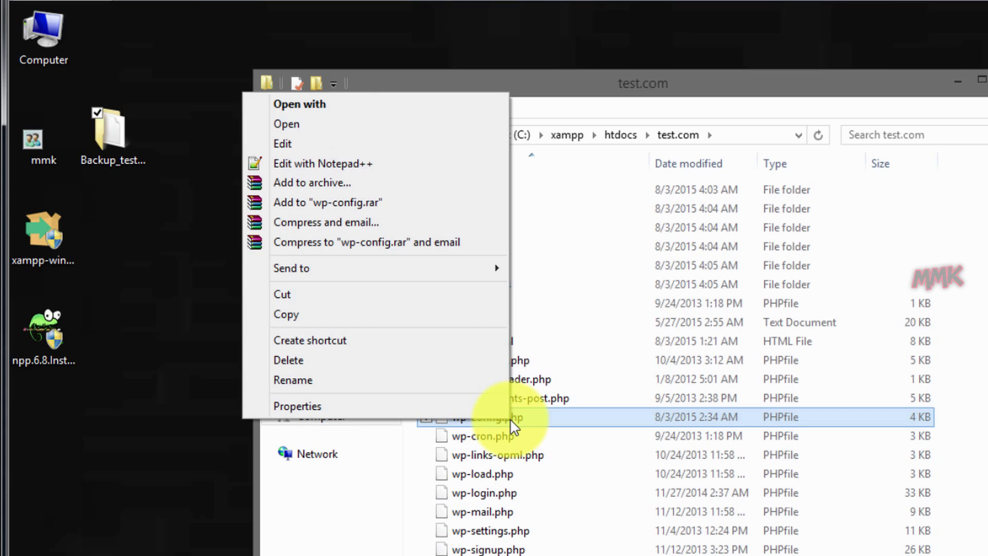
{"action": "left_click", "coordinate": [384, 166]}
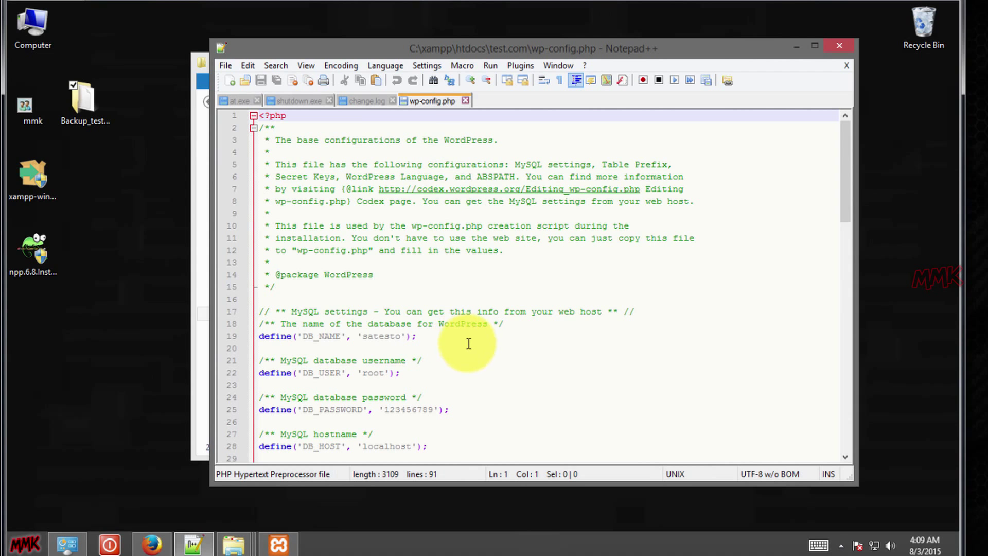
Delete the DB_PASSWORD value on line 25 of wp-config.php and save the file.
{"action": "scroll", "coordinate": [460, 339], "scroll_direction": "down", "scroll_amount": 4}
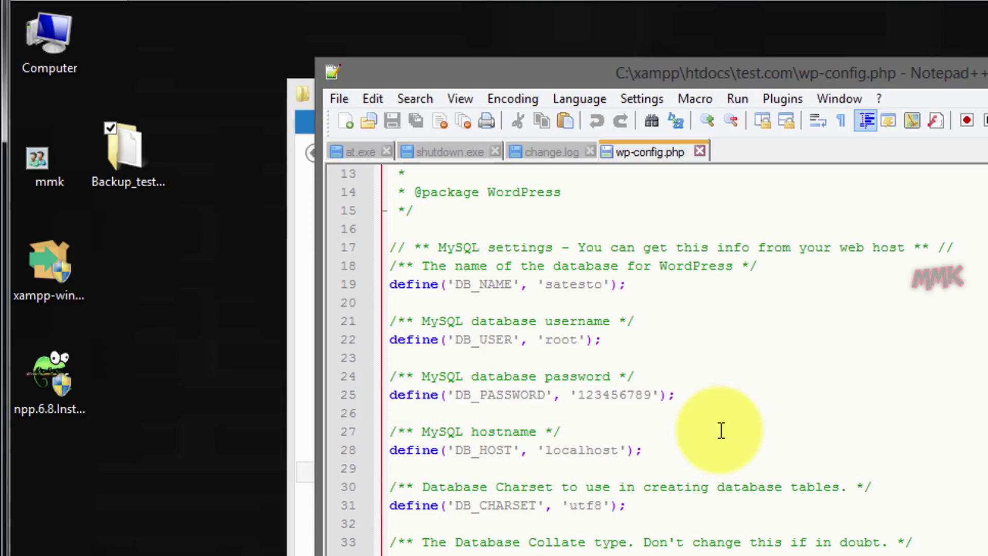
{"action": "left_click", "coordinate": [586, 395]}
{"action": "double_click", "coordinate": [585, 395]}
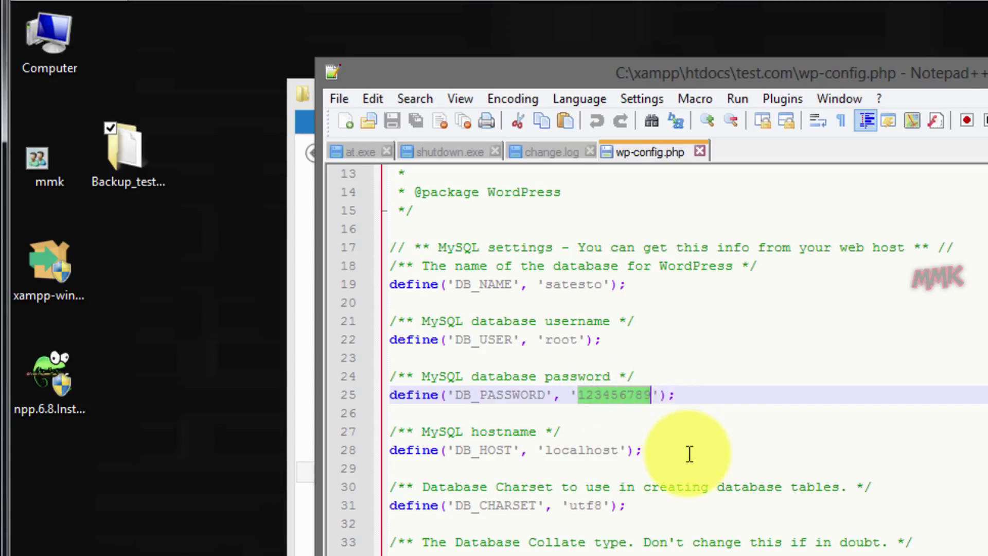
{"action": "key", "text": "Delete"}
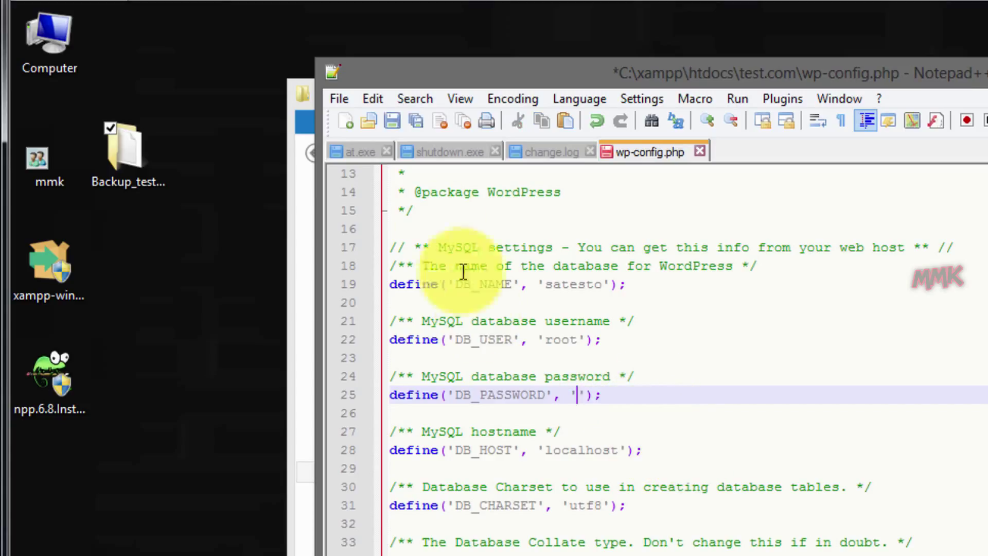
{"action": "left_click", "coordinate": [393, 120]}
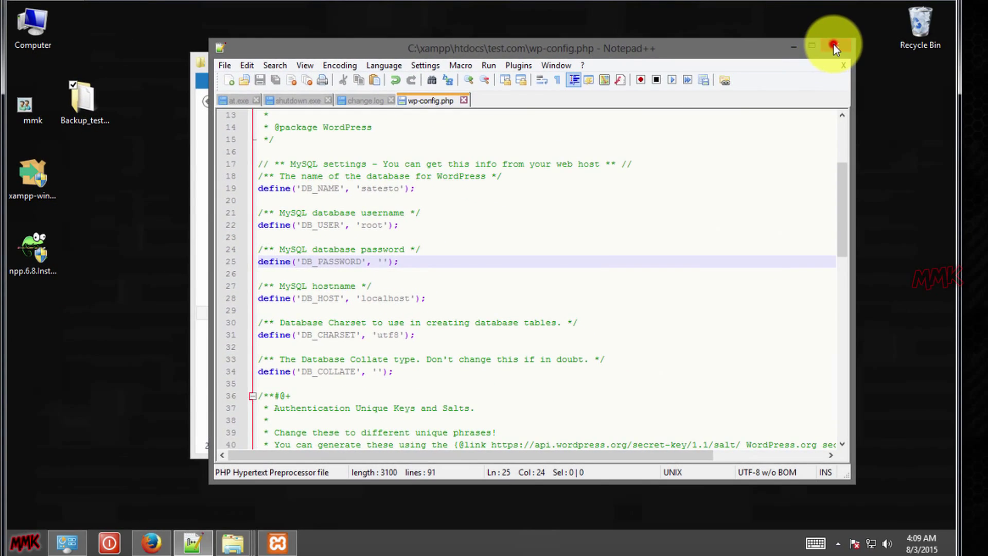
Close Notepad++ and File Explorer, then reload localhost/test.com/ in Firefox.
{"action": "left_click", "coordinate": [833, 45]}
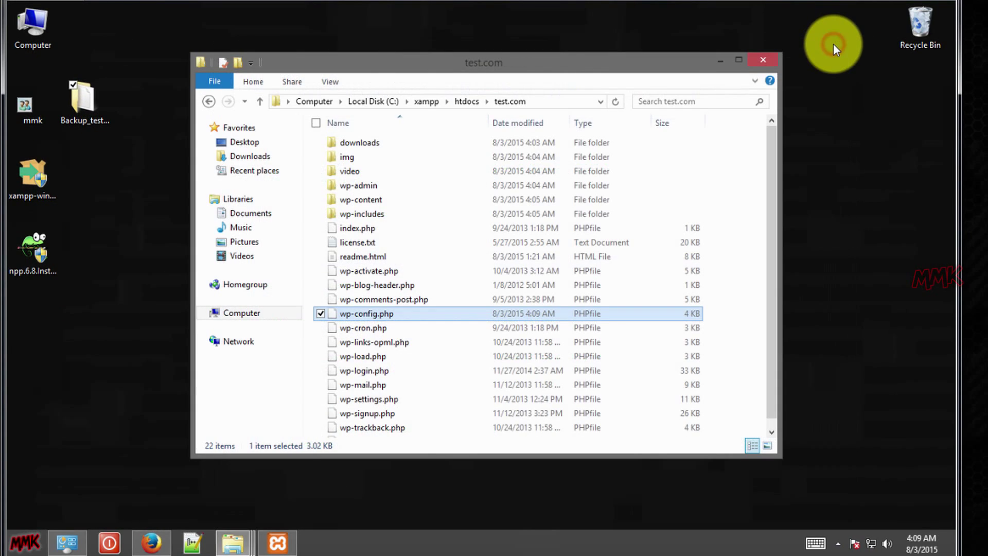
{"action": "left_click", "coordinate": [764, 60]}
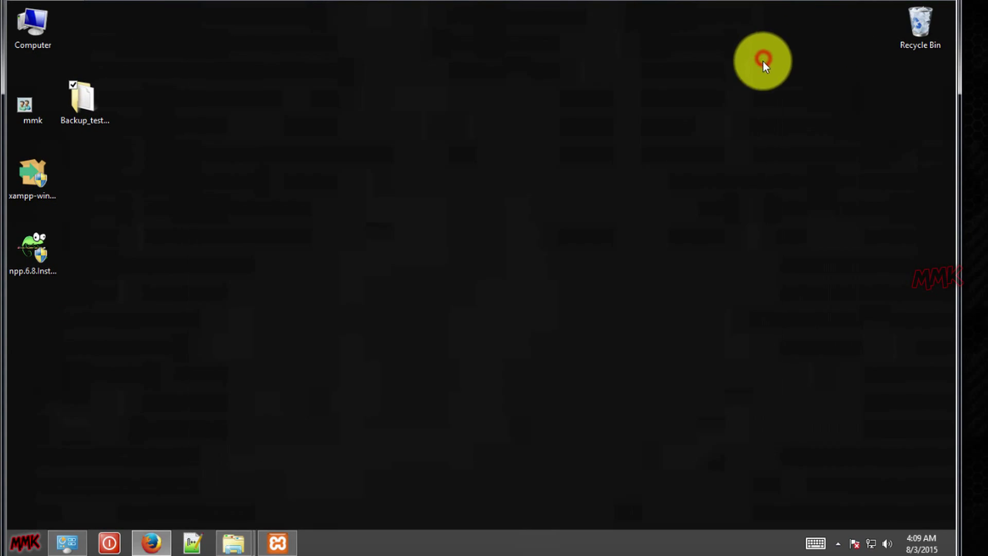
{"action": "left_click", "coordinate": [149, 543]}
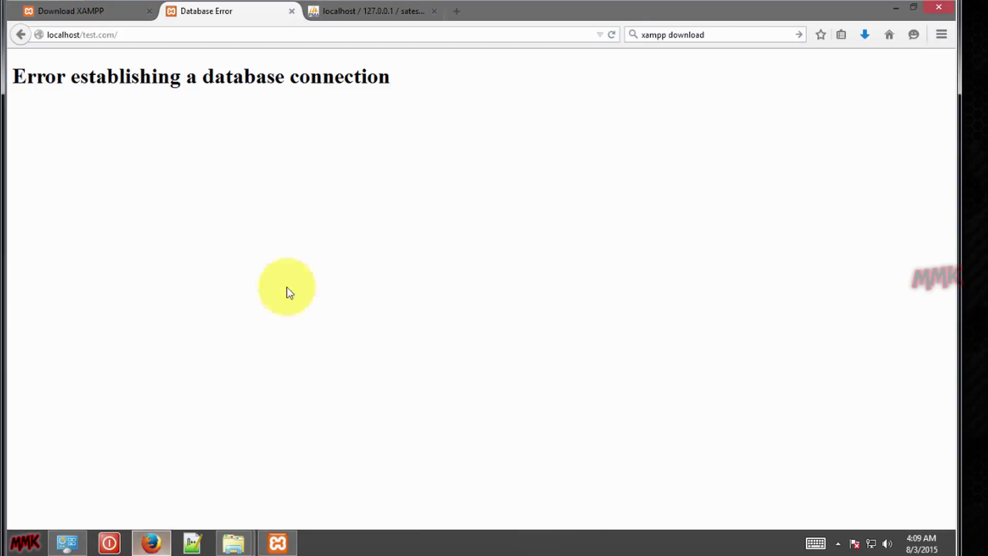
{"action": "left_click", "coordinate": [611, 35]}
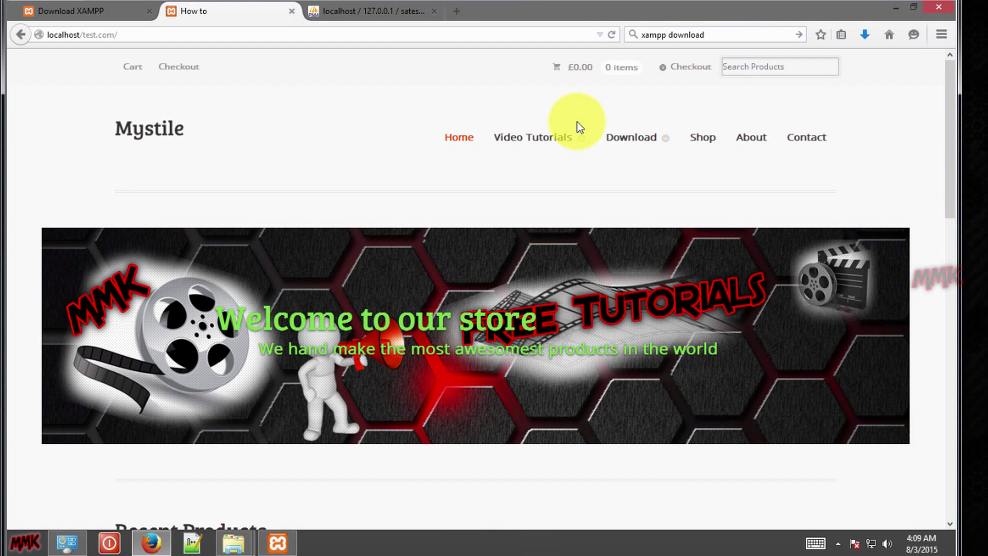
Scroll through the loaded Mystile store homepage and put the caret at the end of the address.
{"action": "scroll", "coordinate": [552, 181], "scroll_direction": "down", "scroll_amount": 8}
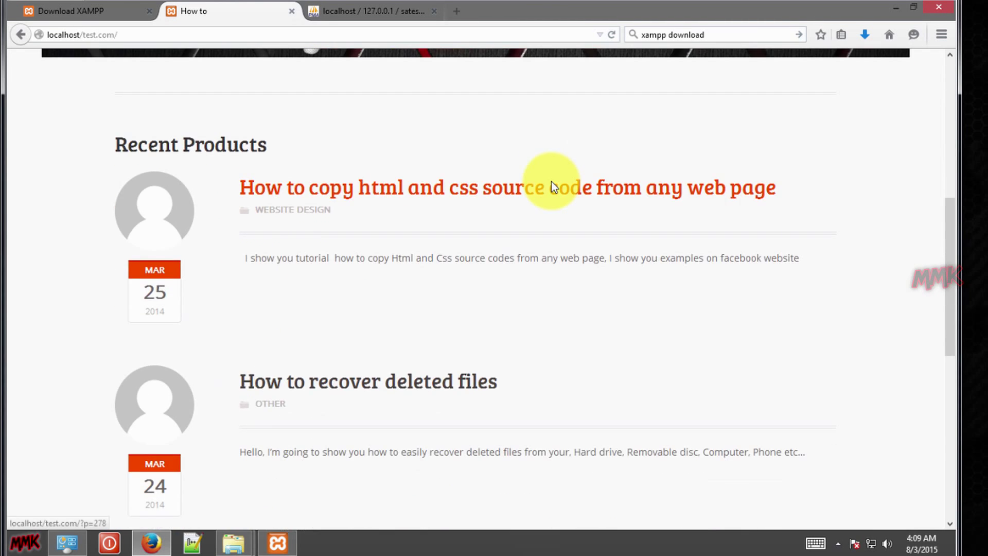
{"action": "scroll", "coordinate": [553, 188], "scroll_direction": "up", "scroll_amount": 7}
{"action": "scroll", "coordinate": [552, 188], "scroll_direction": "down", "scroll_amount": 10}
{"action": "scroll", "coordinate": [543, 187], "scroll_direction": "up", "scroll_amount": 10}
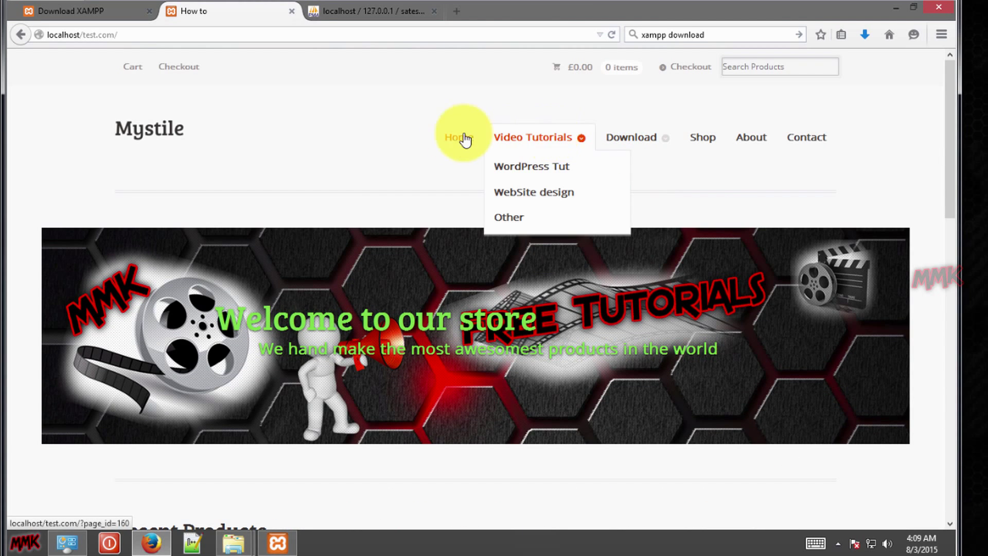
{"action": "left_click", "coordinate": [156, 34]}
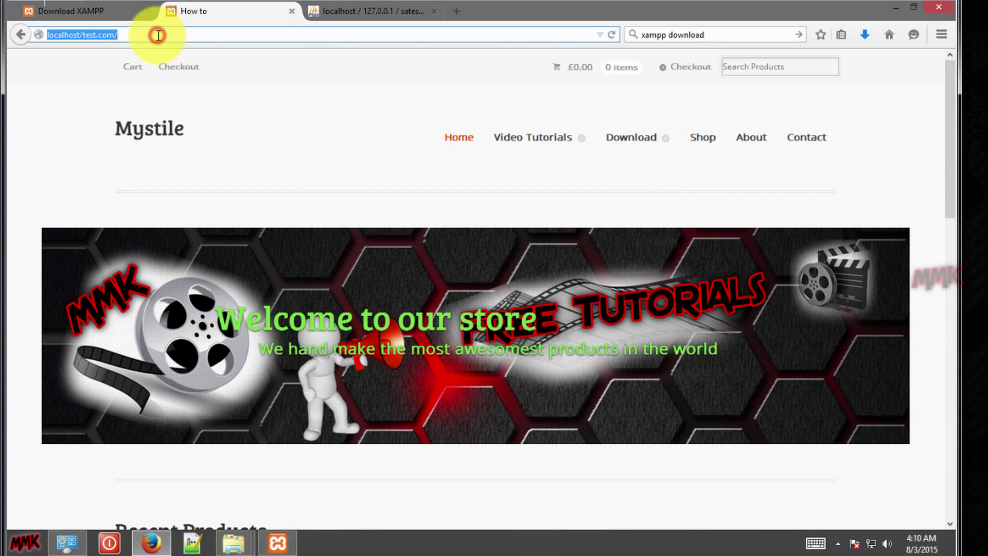
{"action": "left_click", "coordinate": [158, 35]}
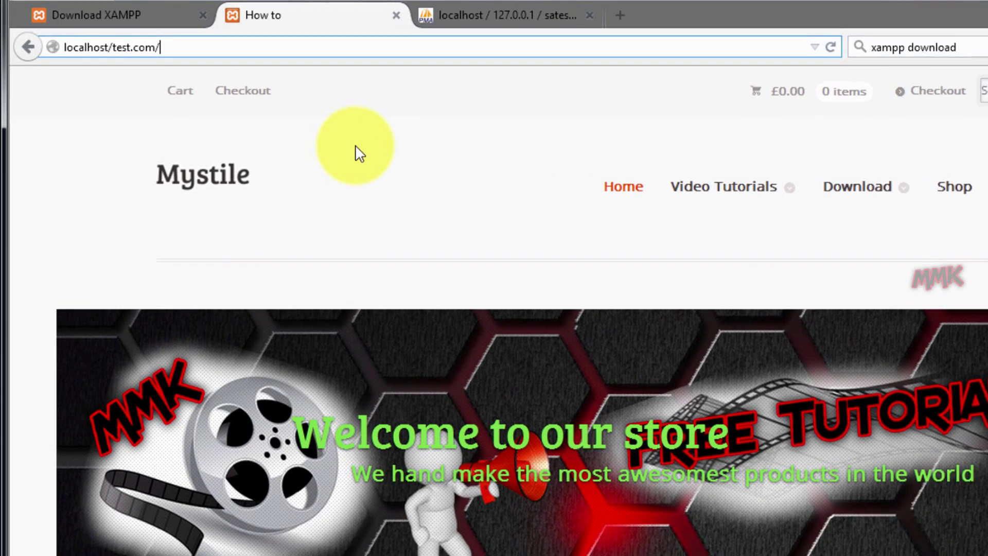
Go to localhost/test.com/wp-admin and log in with the admin username and password.
{"action": "type", "text": "wp-admin"}
{"action": "key", "text": "Return"}
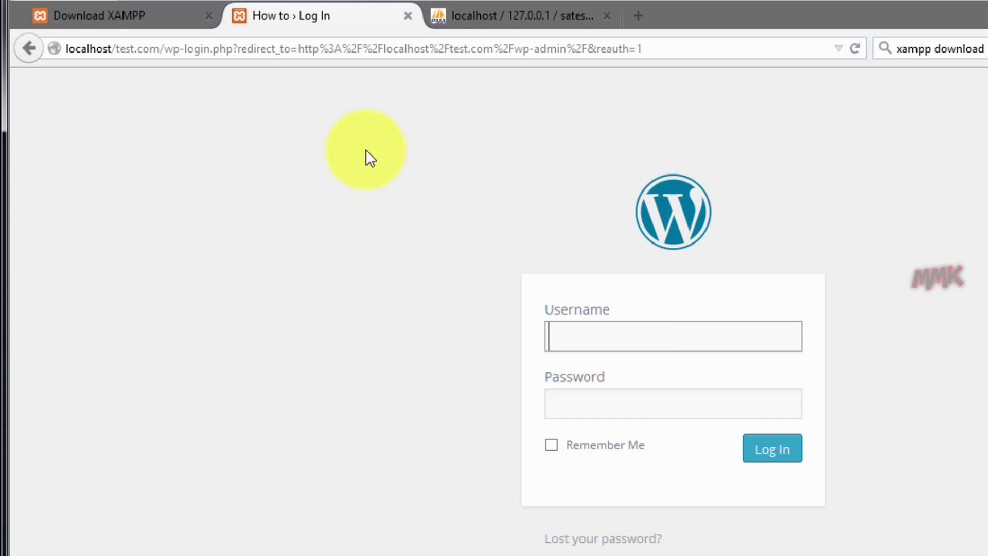
{"action": "type", "text": "mrkrestsss@"}
{"action": "key", "text": "Tab"}
{"action": "type", "text": "************"}
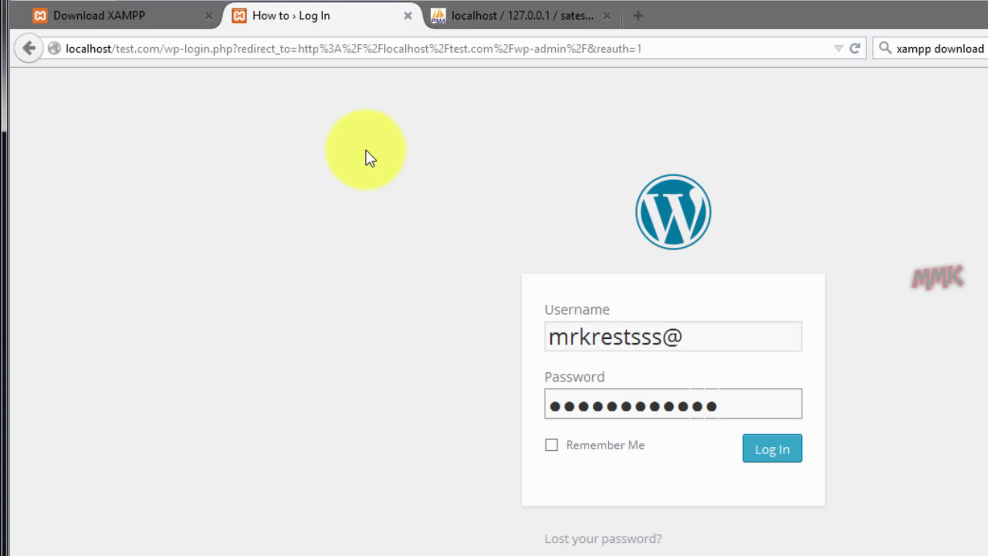
{"action": "key", "text": "Return"}
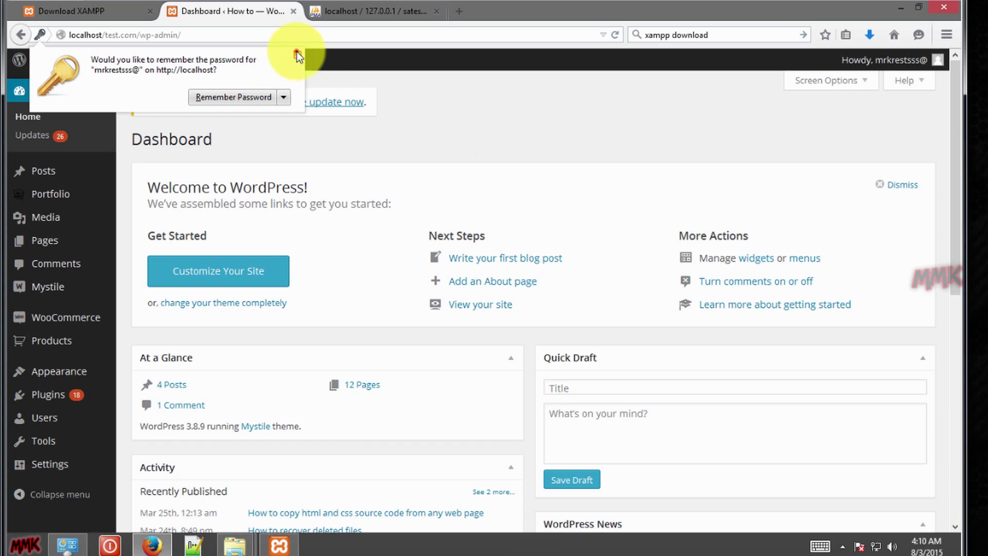
Decline saving the password, check the Dashboard's 4 posts and 12 pages, and exit full-screen.
{"action": "left_click", "coordinate": [297, 54]}
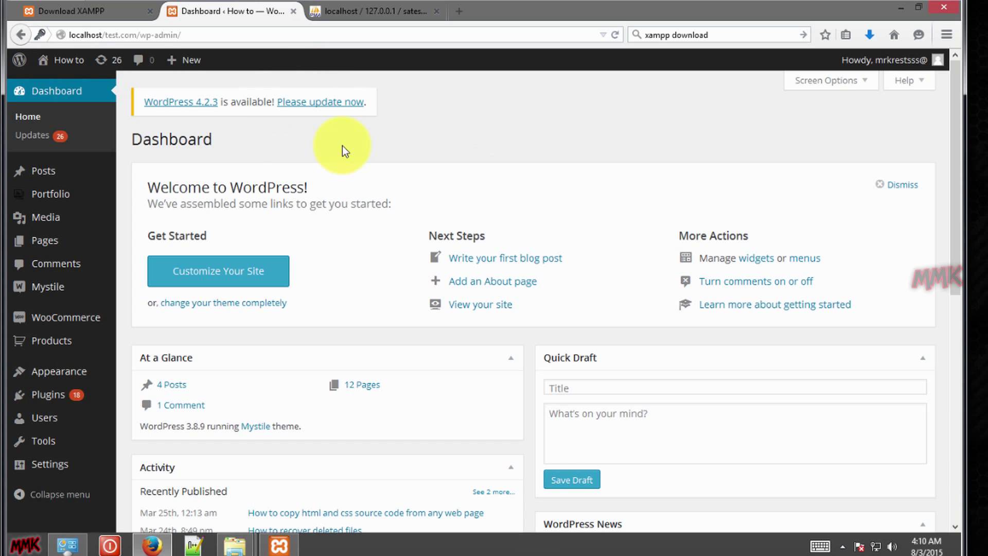
{"action": "scroll", "coordinate": [165, 196], "scroll_direction": "down", "scroll_amount": 10}
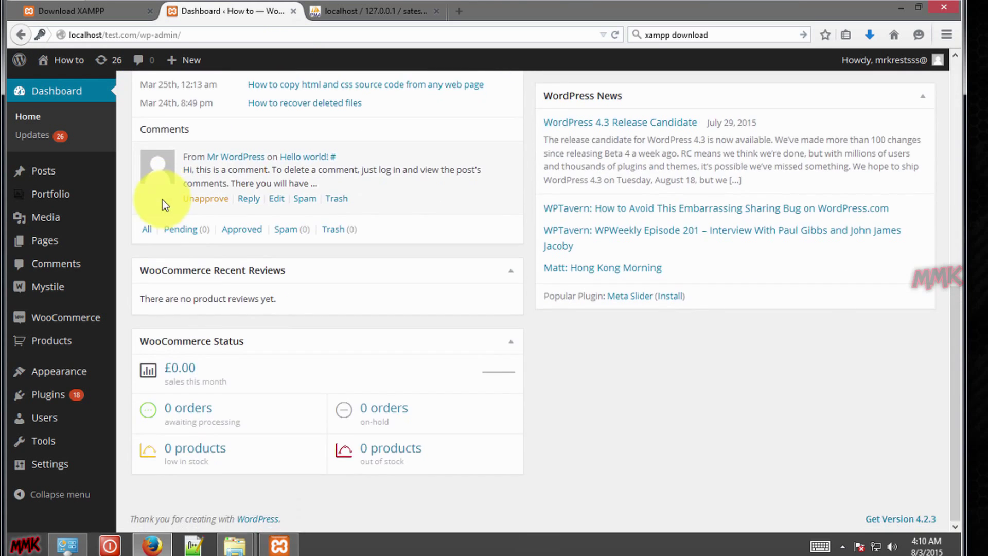
{"action": "scroll", "coordinate": [163, 200], "scroll_direction": "up", "scroll_amount": 10}
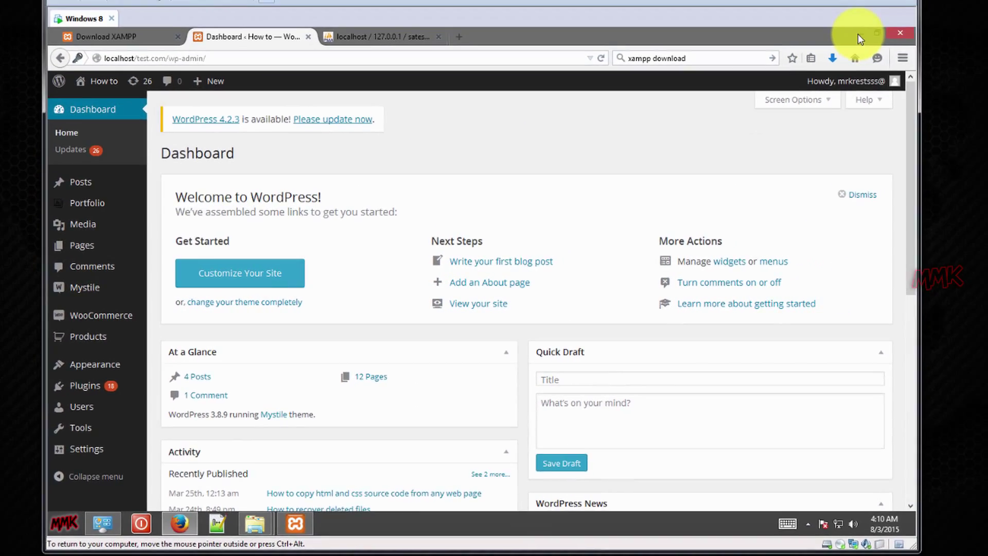
{"action": "left_click", "coordinate": [849, 23]}
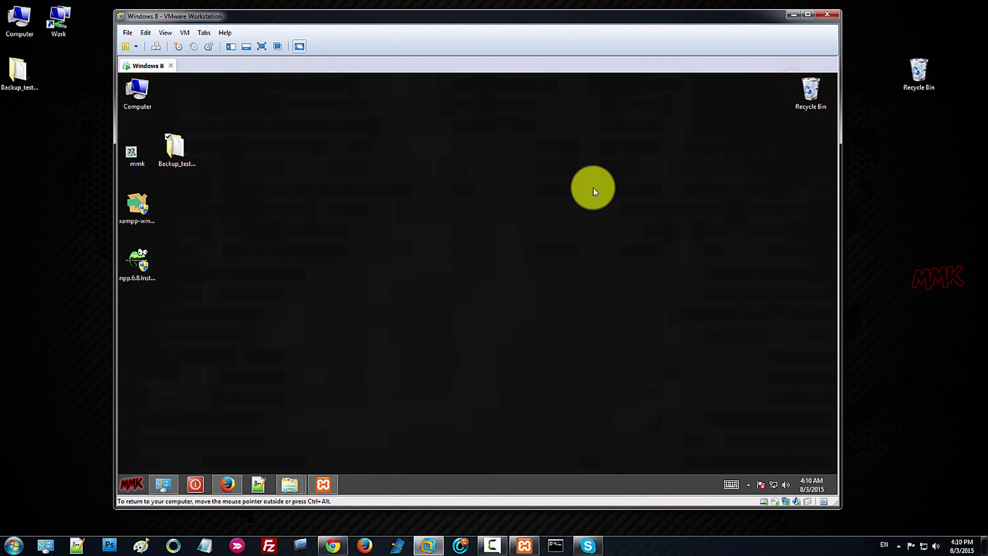